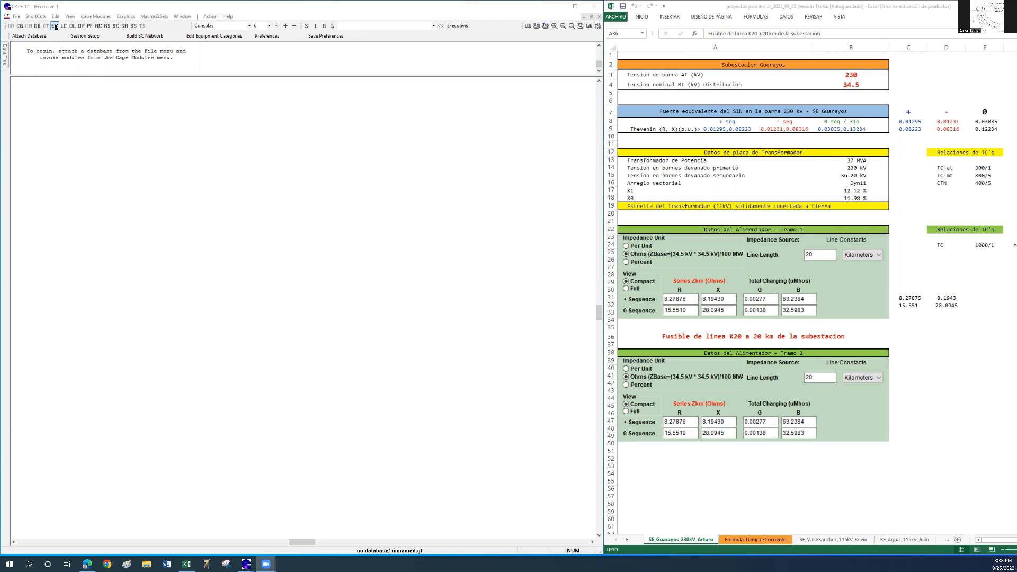
Attach the Guarayos_20220925.gdb database and build its short-circuit network with isolated buses kept as de-energized
{"action": "left_click", "coordinate": [16, 19]}
{"action": "mouse_move", "coordinate": [36, 36]}
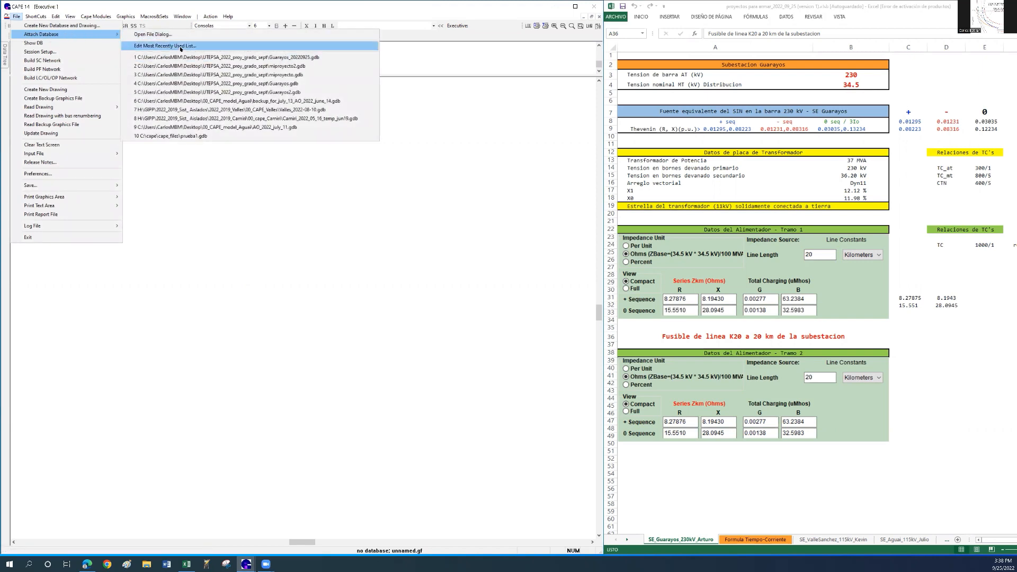
{"action": "left_click", "coordinate": [290, 59]}
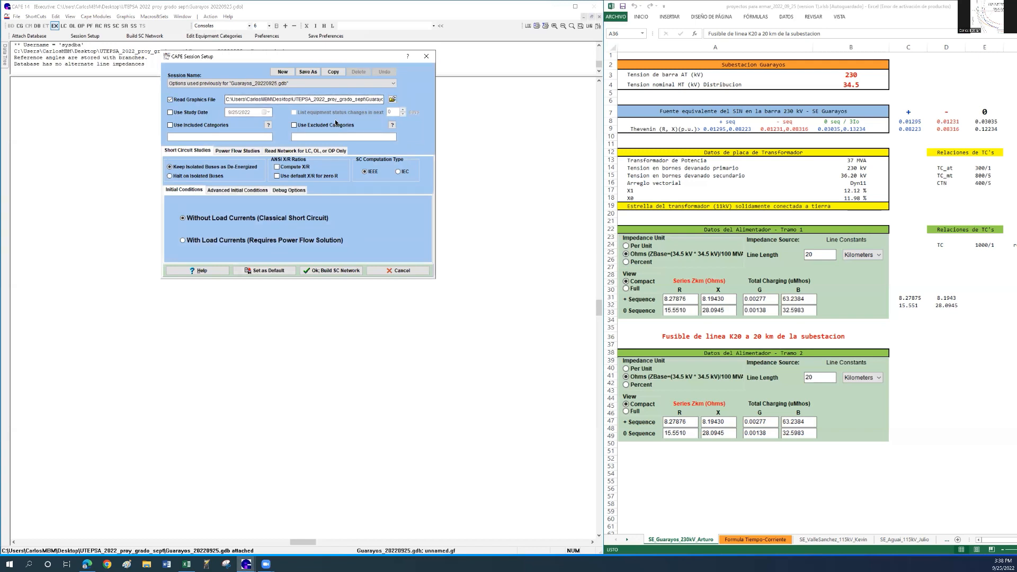
{"action": "left_click", "coordinate": [182, 168]}
{"action": "left_click", "coordinate": [328, 269]}
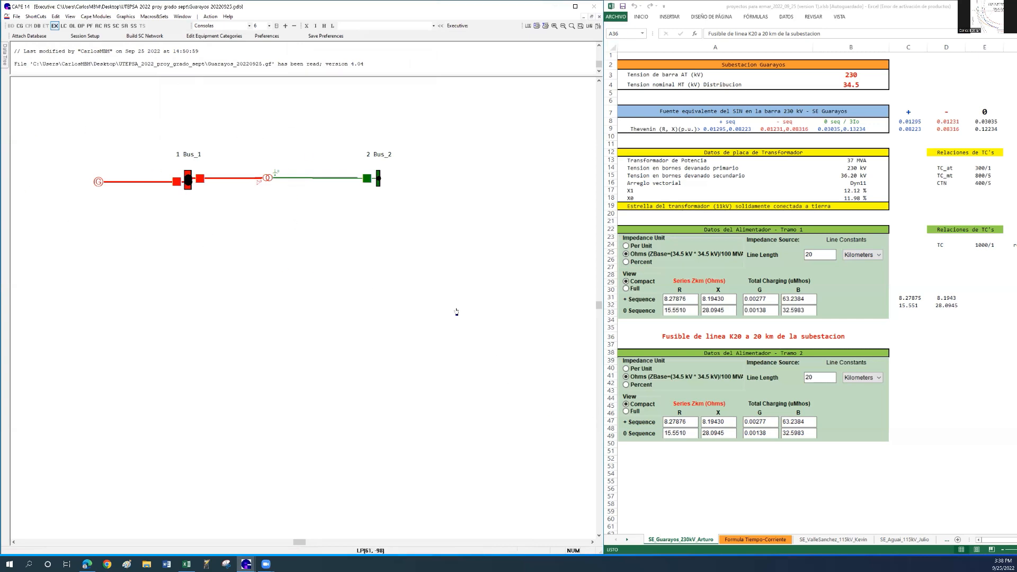
Place a new bus with number 3 on the one-line diagram, beyond Bus_2 and roughly level with it
{"action": "left_click", "coordinate": [562, 26]}
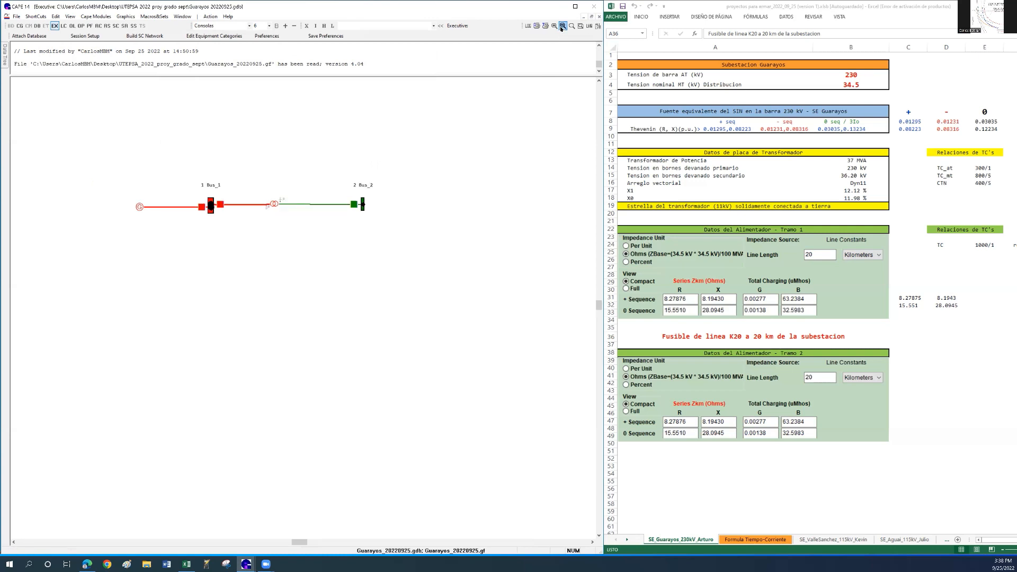
{"action": "left_click", "coordinate": [593, 542]}
{"action": "left_click", "coordinate": [593, 542]}
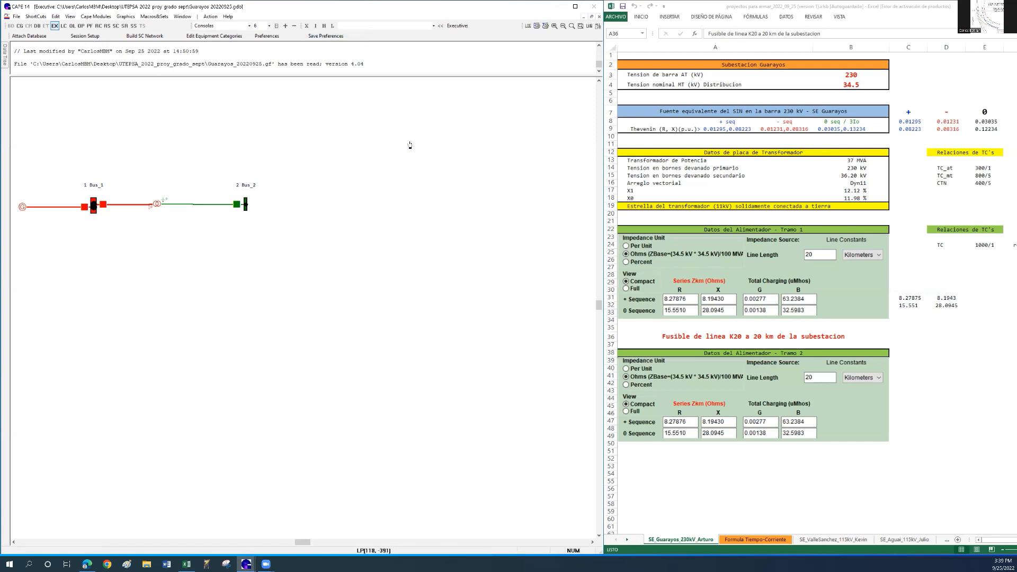
{"action": "left_click", "coordinate": [72, 27]}
{"action": "left_click", "coordinate": [514, 41]}
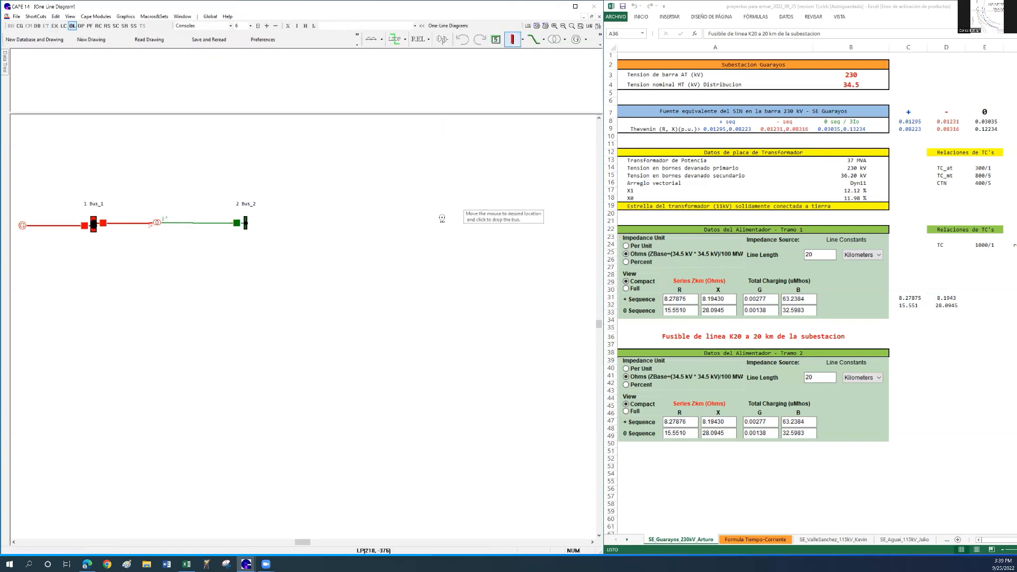
{"action": "left_click", "coordinate": [393, 223]}
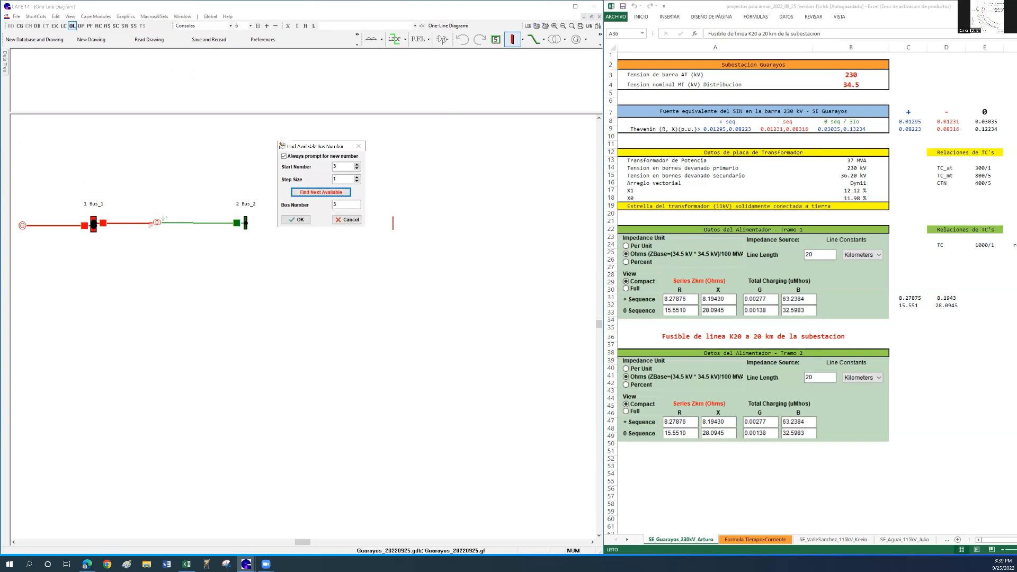
{"action": "left_click", "coordinate": [298, 222]}
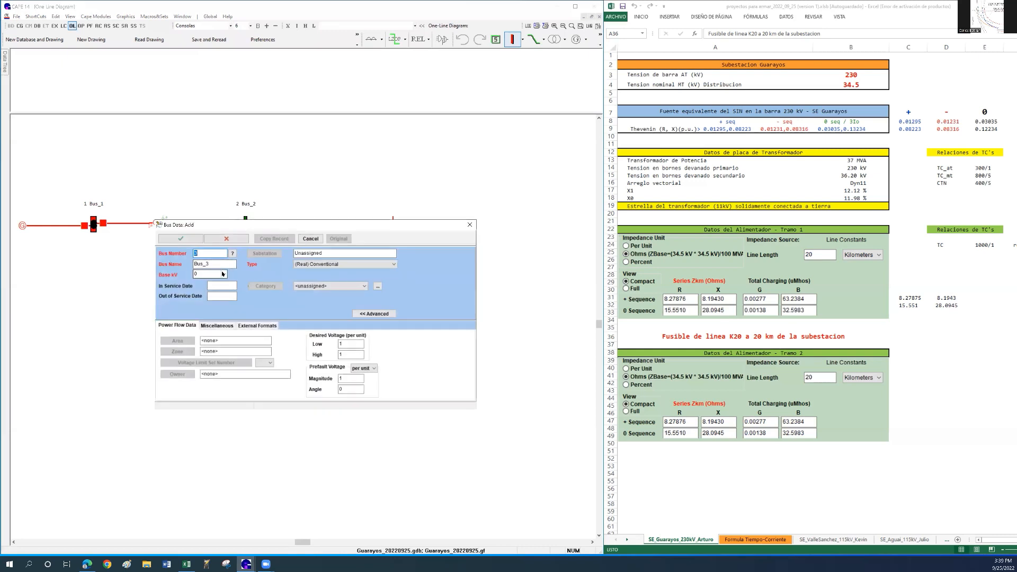
Save Bus_3 with a base voltage of 34.5 kV and remove its "No protection" label from the diagram
{"action": "left_click", "coordinate": [223, 273]}
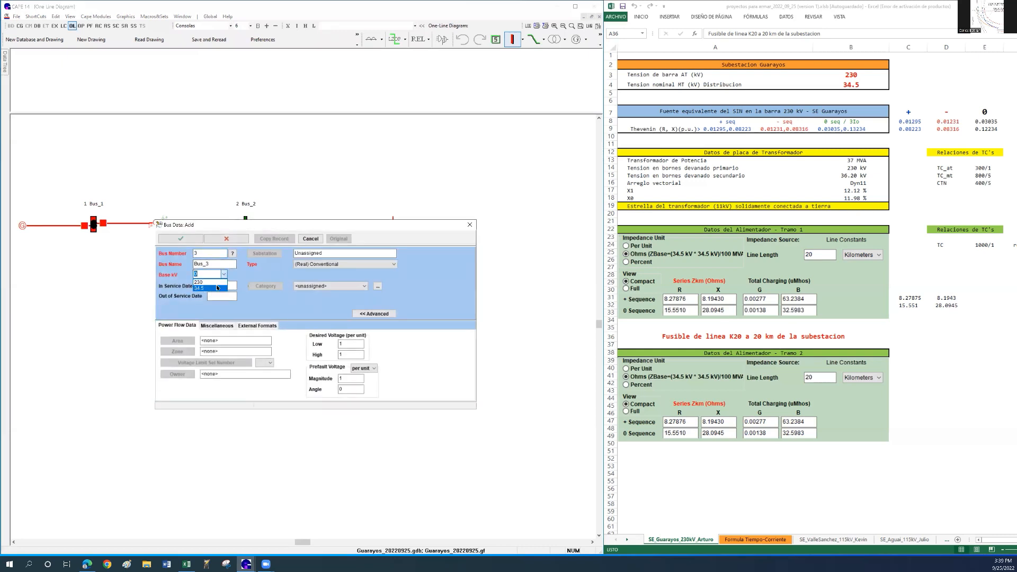
{"action": "left_click", "coordinate": [216, 287]}
{"action": "left_click", "coordinate": [326, 255]}
{"action": "left_click", "coordinate": [180, 239]}
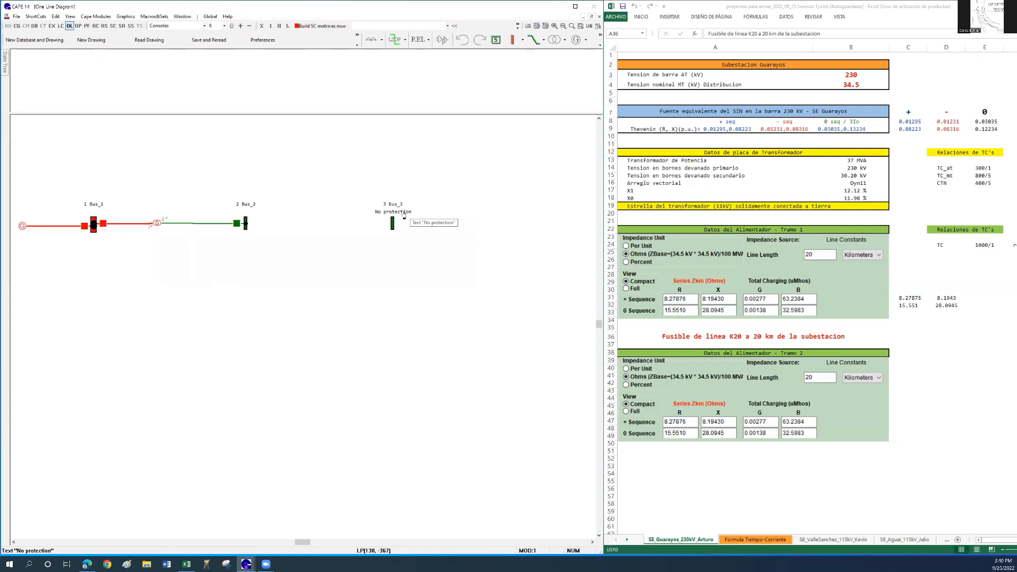
{"action": "right_click", "coordinate": [403, 213]}
{"action": "left_click", "coordinate": [464, 258]}
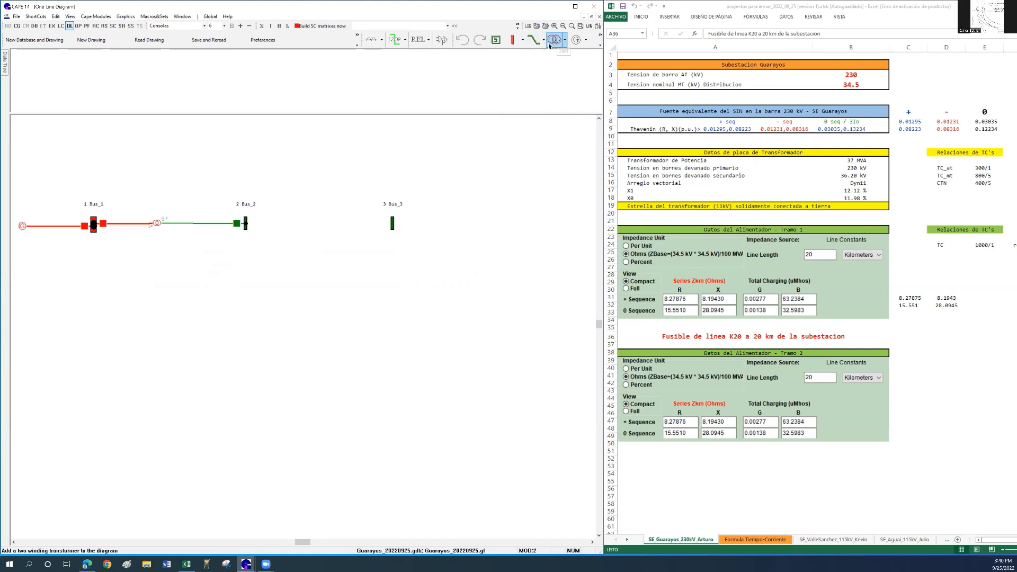
Draw a transmission line from Bus_2 to Bus_3 with one intermediate point about midway
{"action": "left_click", "coordinate": [544, 41]}
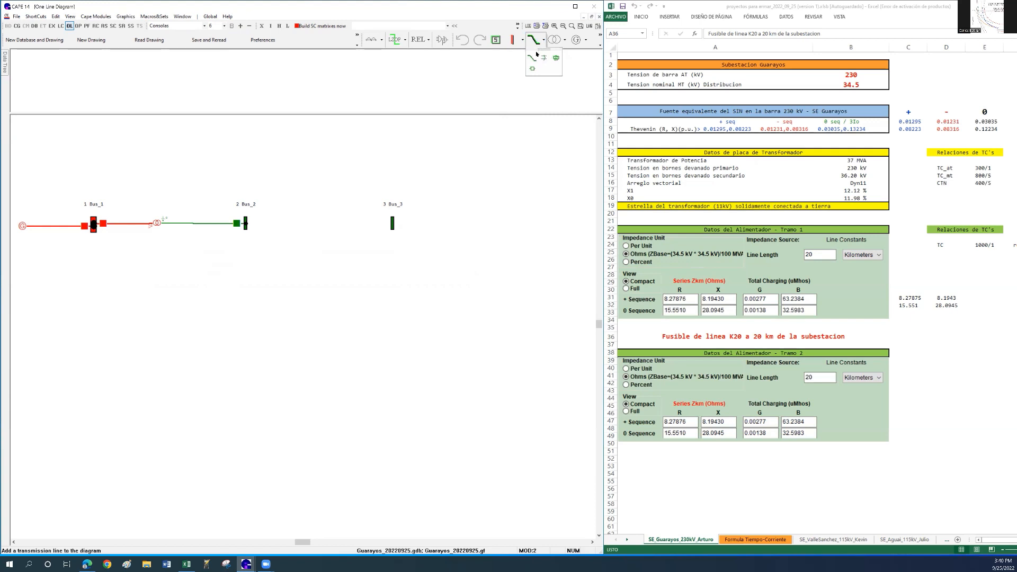
{"action": "left_click", "coordinate": [532, 57]}
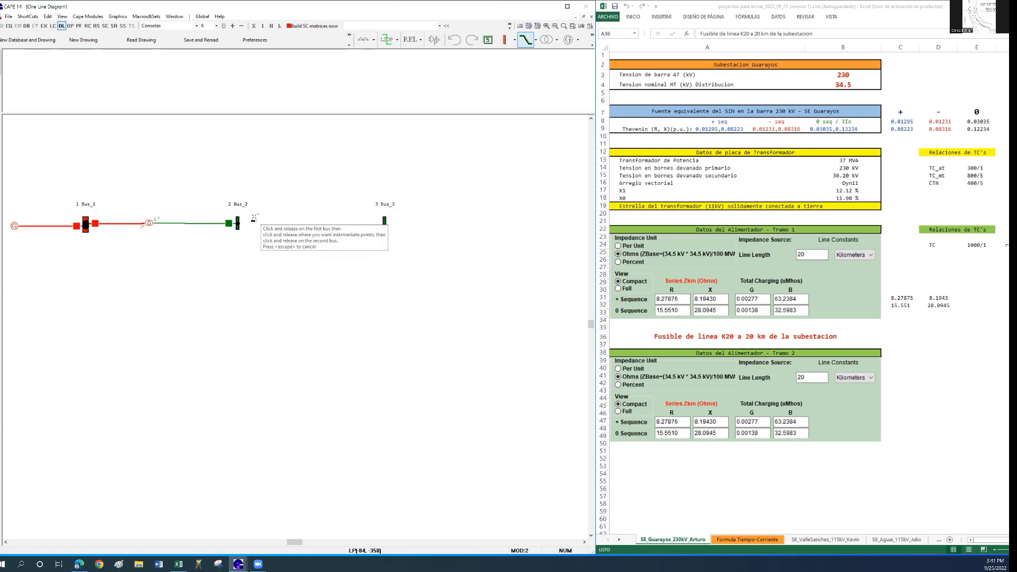
{"action": "left_click", "coordinate": [235, 220]}
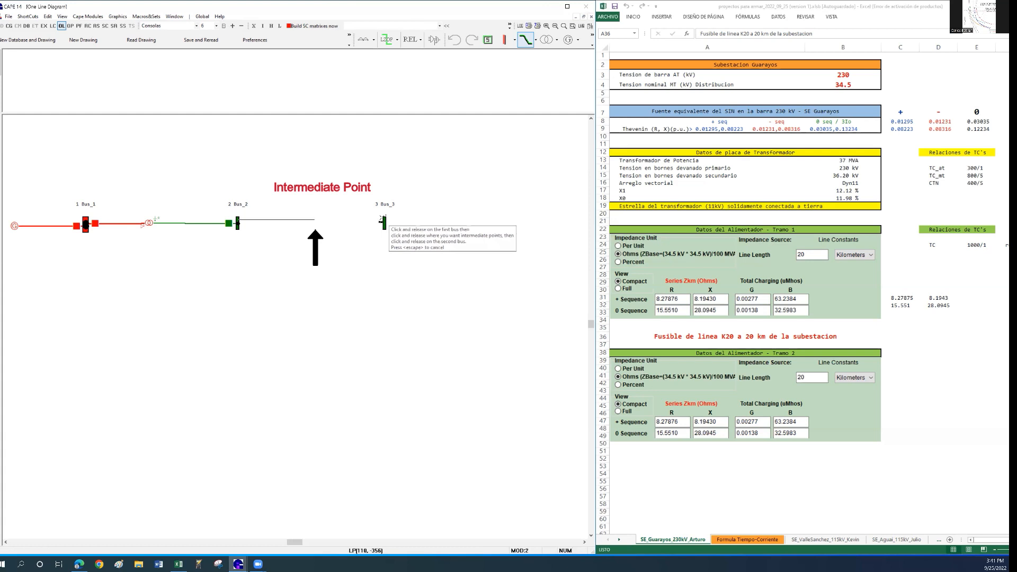
{"action": "left_click", "coordinate": [383, 219]}
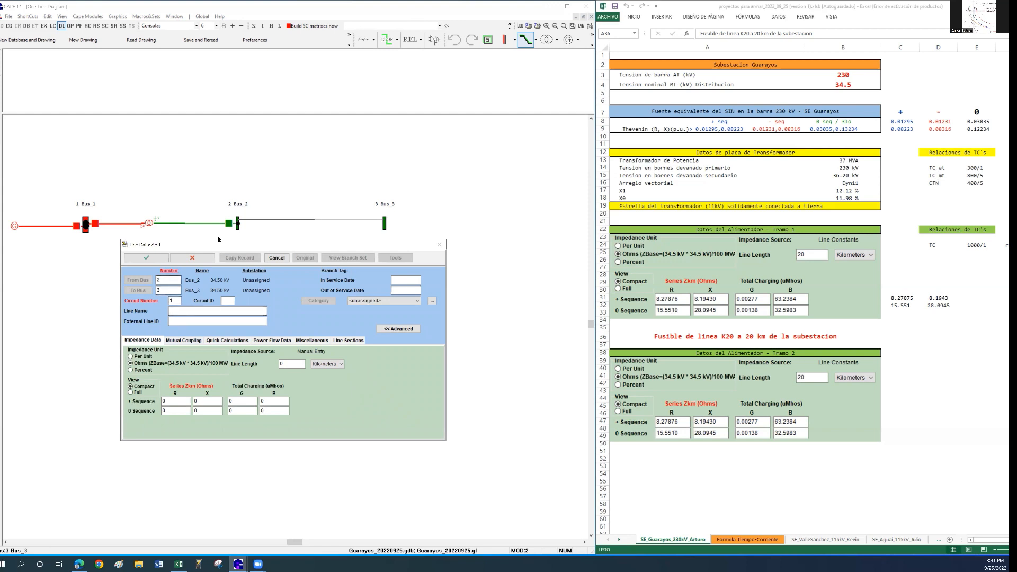
Name the line ALIMENTADOR1_TRAMO1 and set its length to 20 kilometers
{"action": "left_click", "coordinate": [179, 313]}
{"action": "type", "text": "ALIMENTADOR1_TRAMO1"}
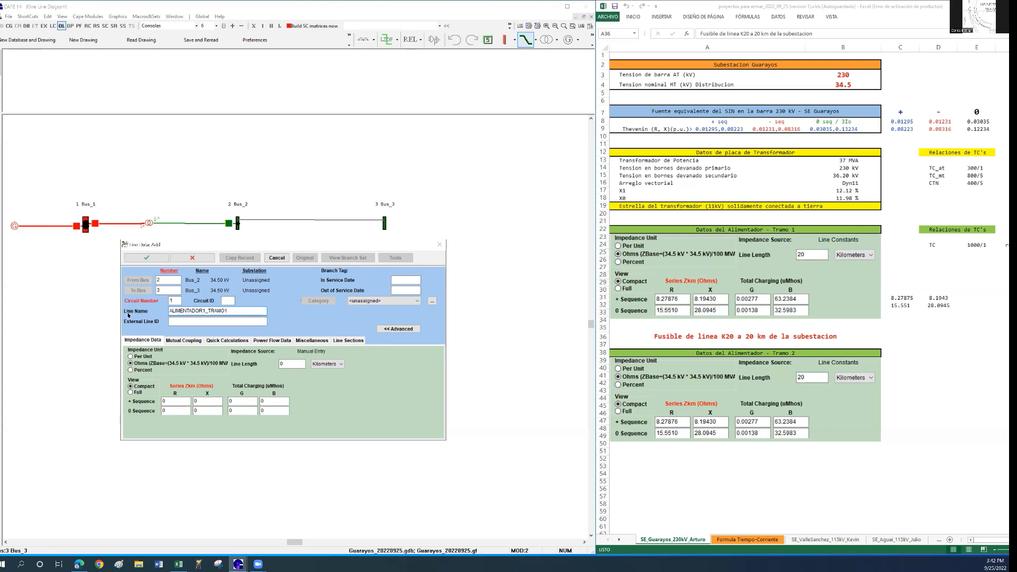
{"action": "double_click", "coordinate": [283, 362]}
{"action": "type", "text": "2"}
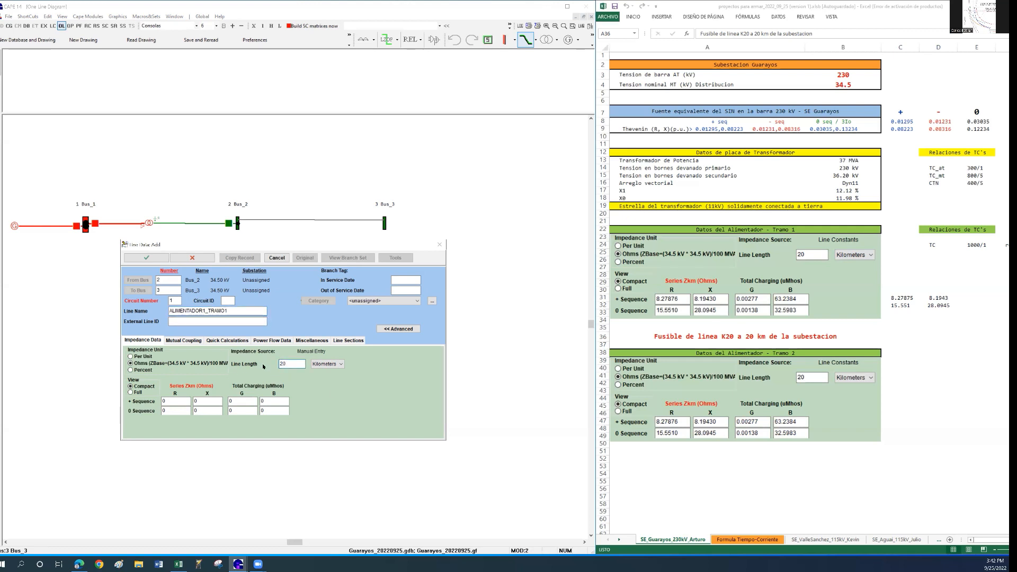
{"action": "left_click", "coordinate": [341, 364]}
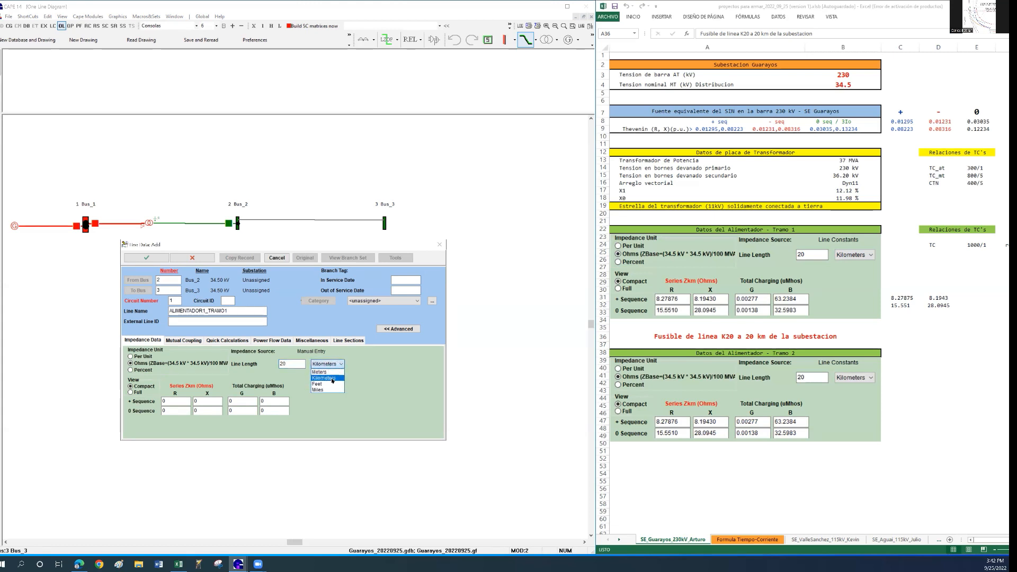
{"action": "left_click", "coordinate": [332, 380]}
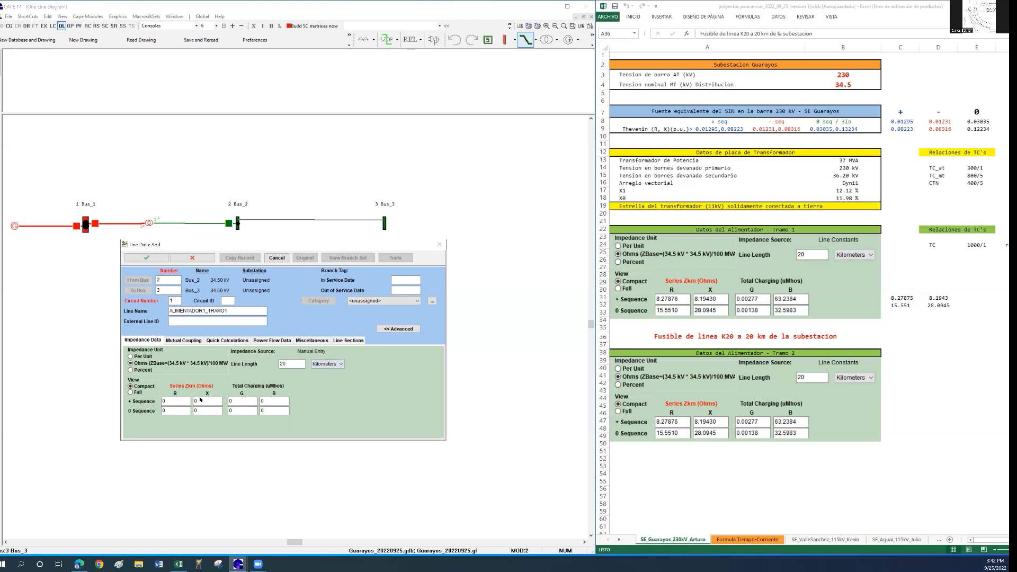
Use ohms as the impedance unit and copy the positive-sequence resistance 8.27875 from worksheet cell C31 into the line data
{"action": "left_click", "coordinate": [130, 356]}
{"action": "left_click", "coordinate": [131, 363]}
{"action": "left_click", "coordinate": [186, 404]}
{"action": "left_click", "coordinate": [896, 298]}
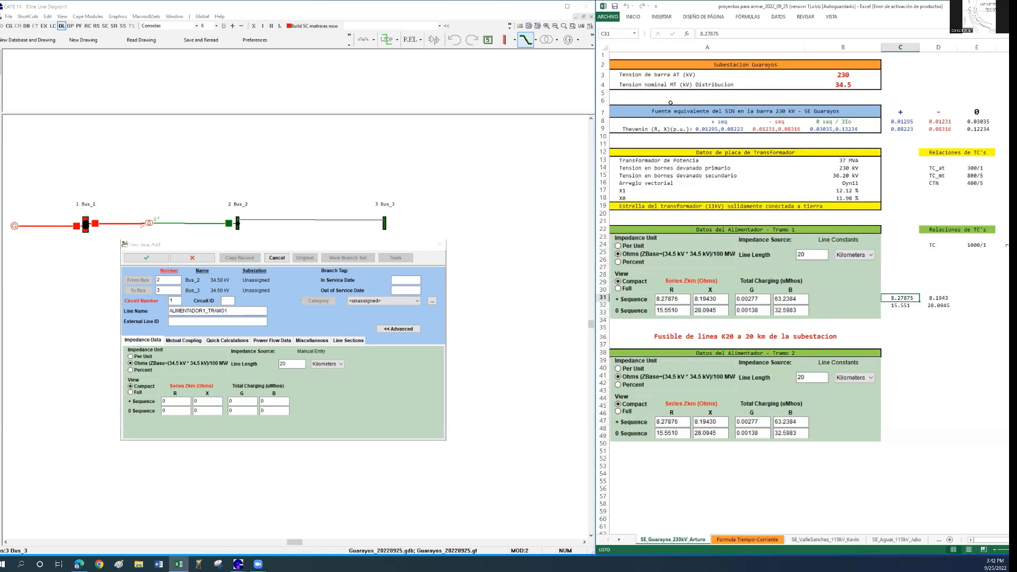
{"action": "left_click_drag", "start_coordinate": [719, 33], "coordinate": [699, 33]}
{"action": "key", "text": "ctrl+c"}
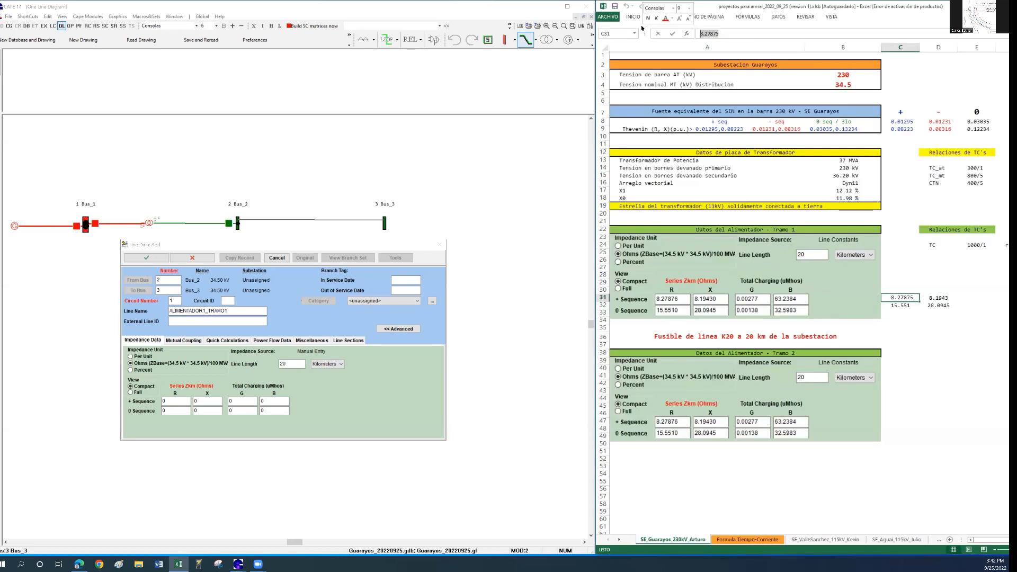
{"action": "left_click", "coordinate": [163, 400]}
{"action": "key", "text": "ctrl+v"}
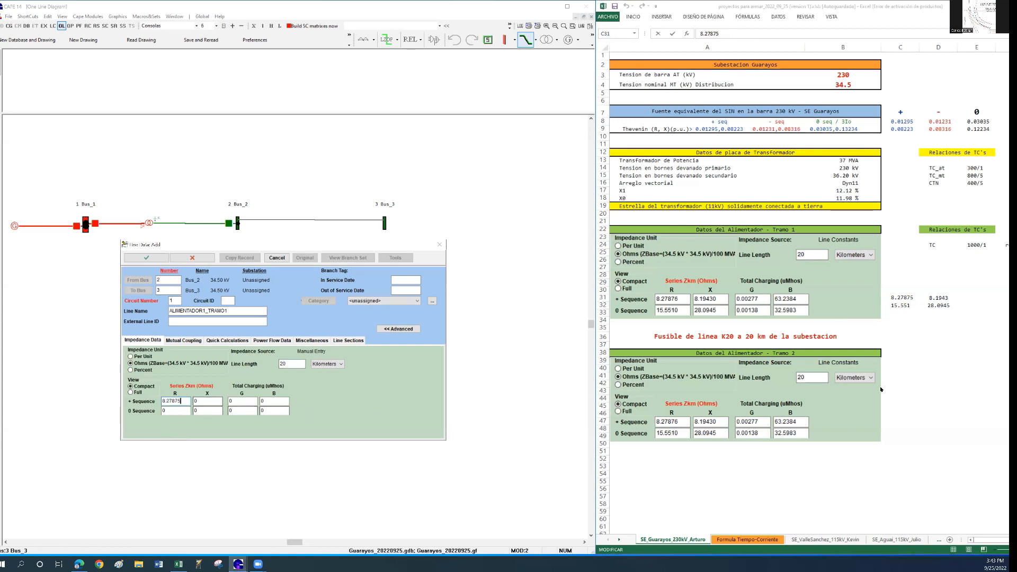
Copy the positive-sequence reactance 8.1943 from worksheet cell D31 into the line data
{"action": "left_click", "coordinate": [938, 298]}
{"action": "left_click", "coordinate": [937, 298]}
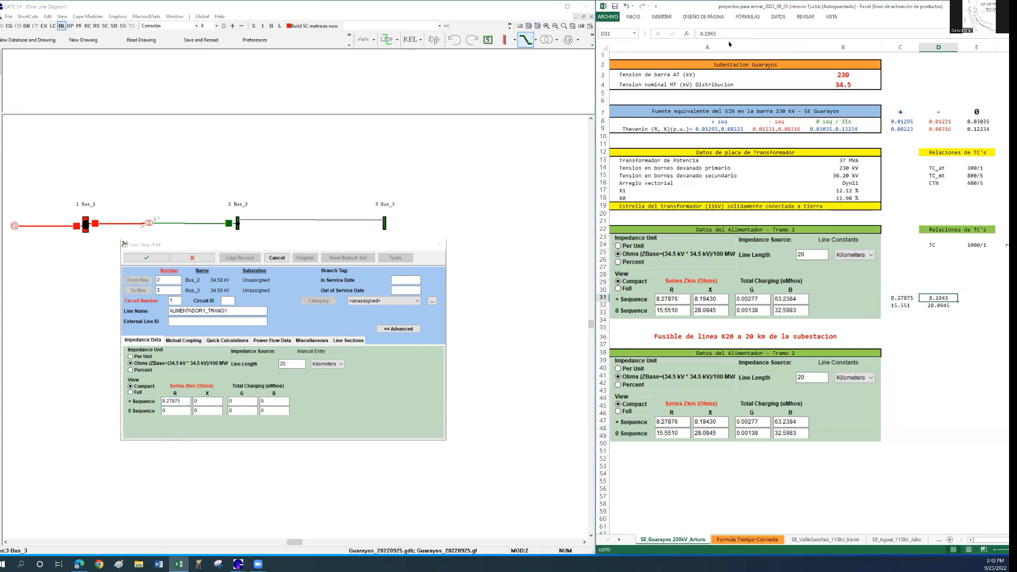
{"action": "double_click", "coordinate": [721, 35]}
{"action": "key", "text": "ctrl+c"}
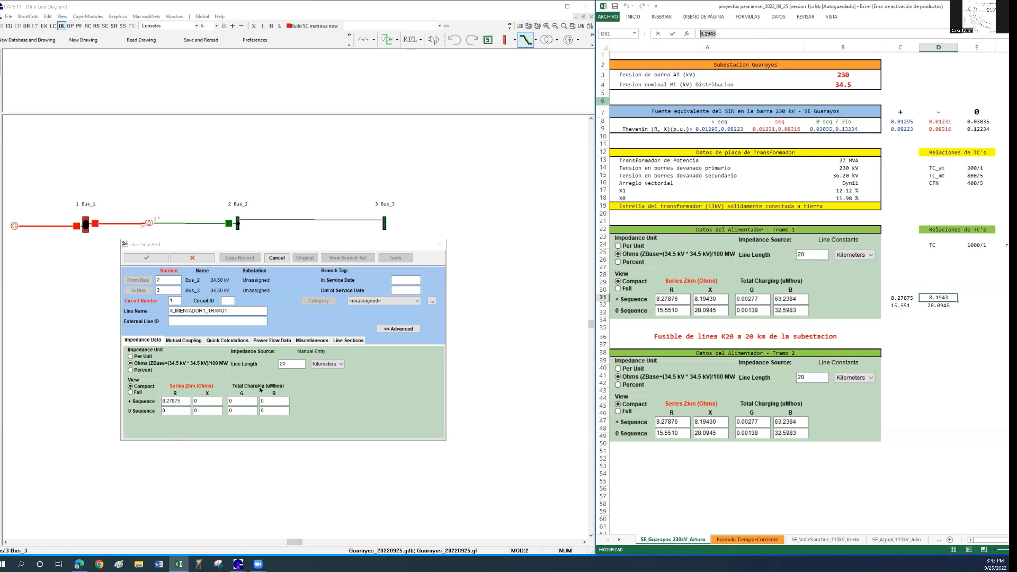
{"action": "double_click", "coordinate": [210, 400]}
{"action": "key", "text": "ctrl+v"}
Copy the zero-sequence resistance 15.551 from worksheet cell C32 into the line data
{"action": "left_click", "coordinate": [179, 411]}
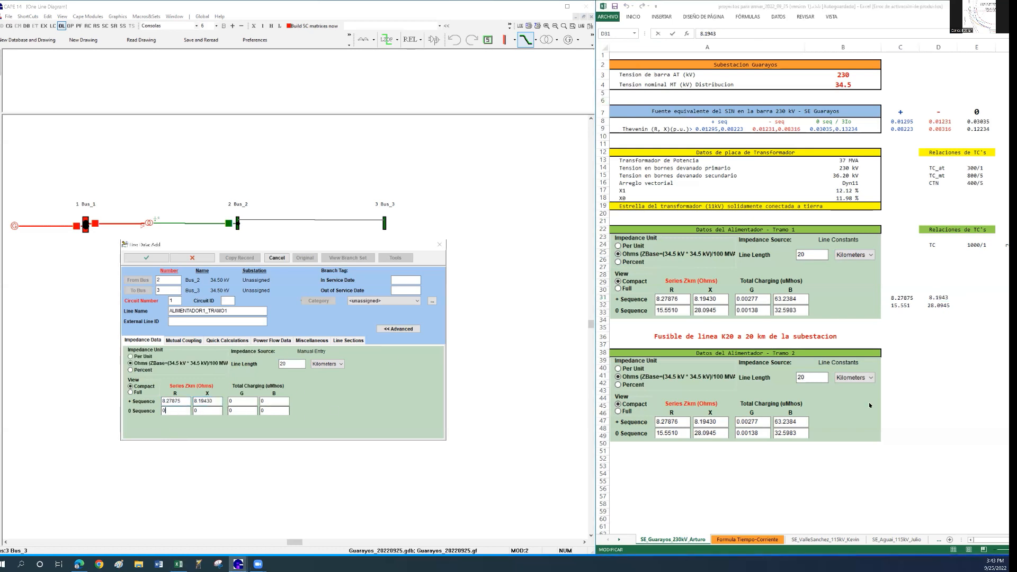
{"action": "left_click", "coordinate": [900, 306]}
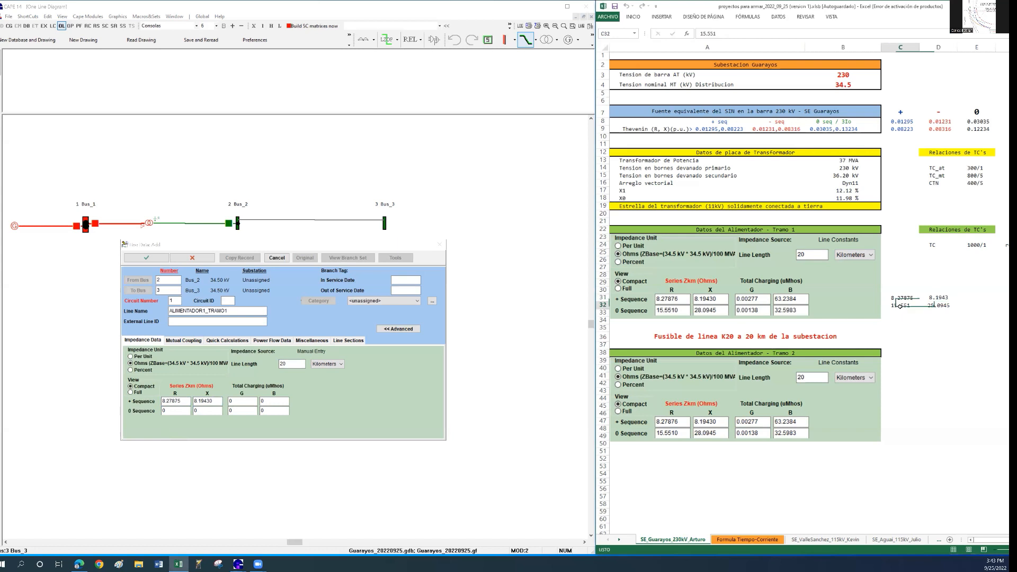
{"action": "double_click", "coordinate": [721, 35]}
{"action": "key", "text": "ctrl+c"}
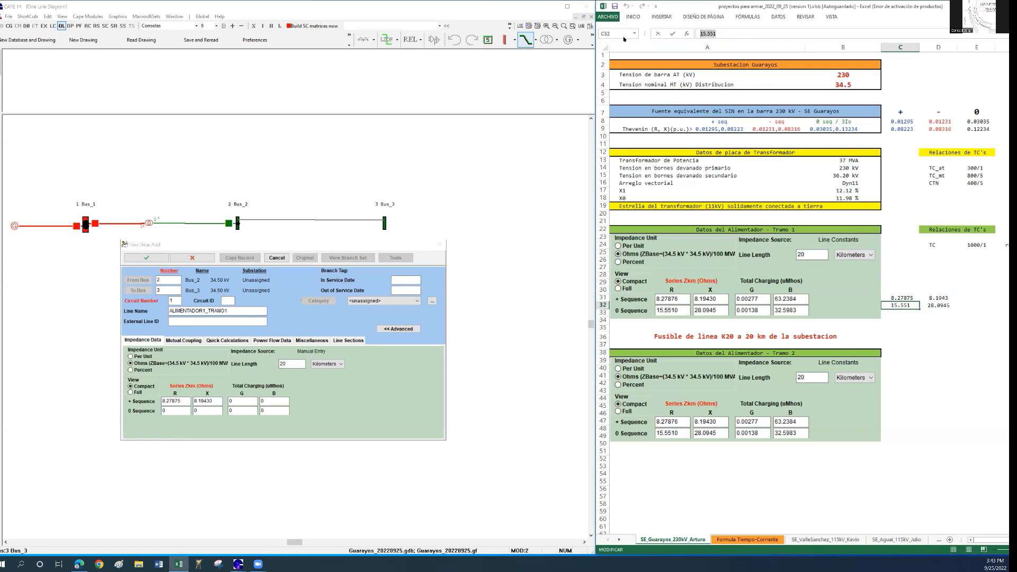
{"action": "left_click", "coordinate": [176, 411]}
{"action": "key", "text": "ctrl+v"}
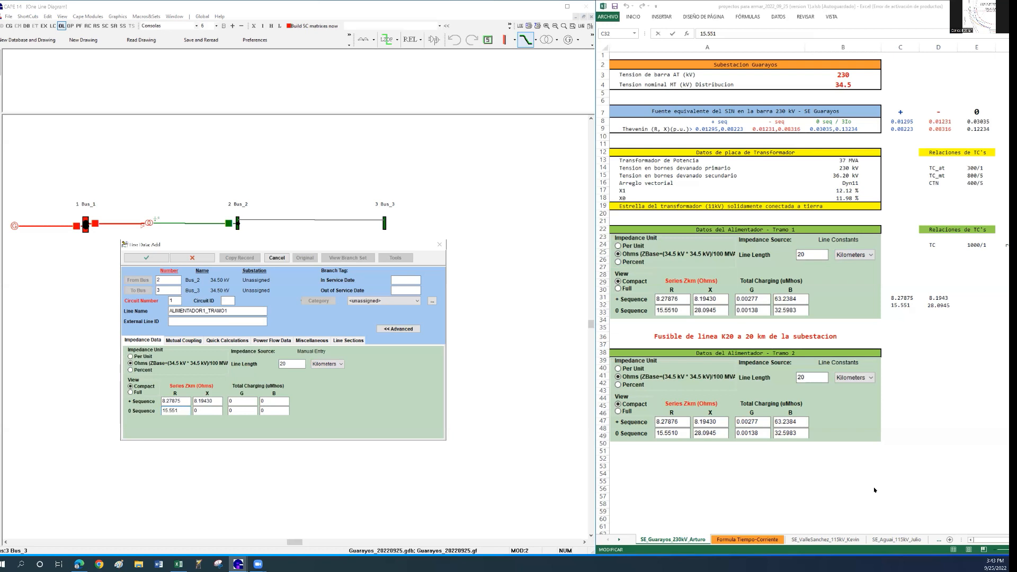
Copy the zero-sequence reactance 28.0945 from worksheet cell D32 into the line data
{"action": "left_click", "coordinate": [932, 306]}
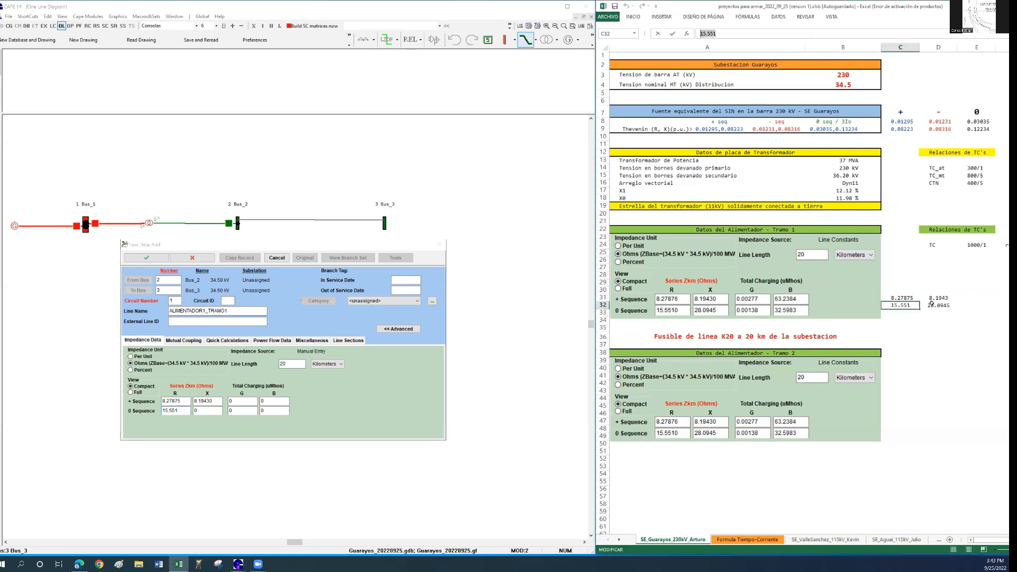
{"action": "left_click", "coordinate": [932, 306]}
{"action": "left_click_drag", "start_coordinate": [741, 33], "coordinate": [699, 33]}
{"action": "key", "text": "ctrl+c"}
{"action": "left_click", "coordinate": [197, 410]}
{"action": "key", "text": "ctrl+v"}
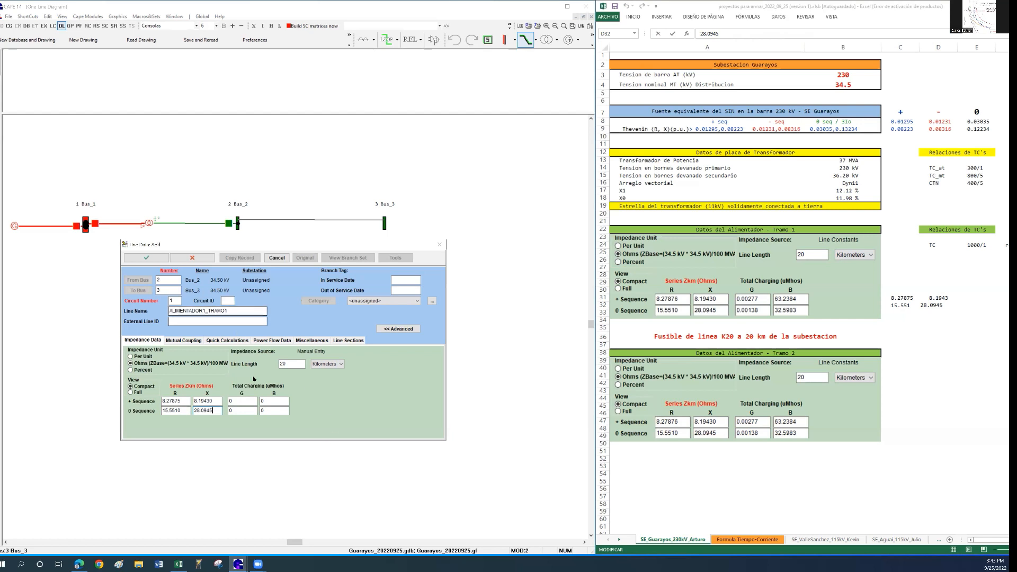
Save the line between Bus_2 and Bus_3 and review its stored data
{"action": "left_click", "coordinate": [153, 261]}
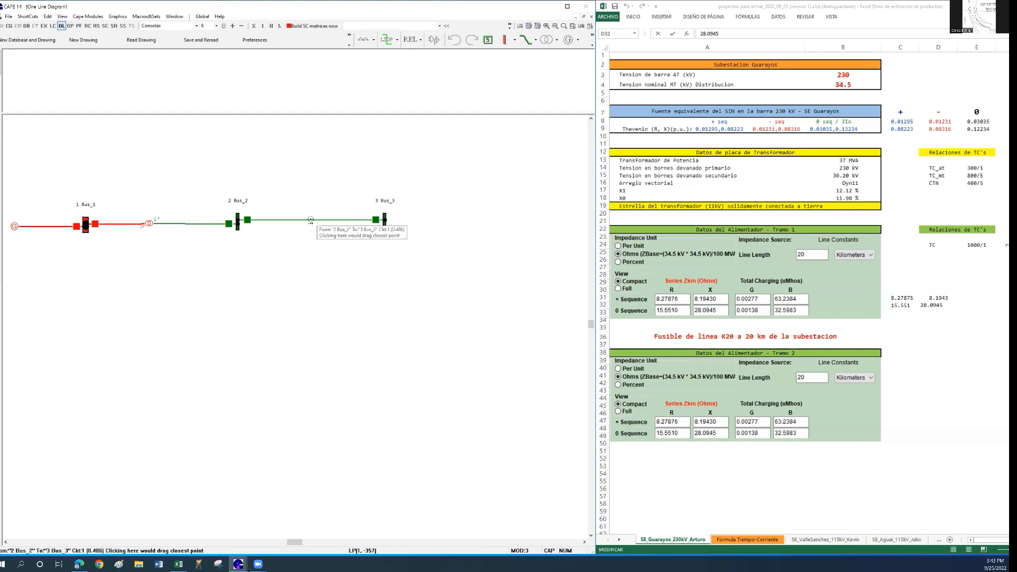
{"action": "double_click", "coordinate": [310, 220]}
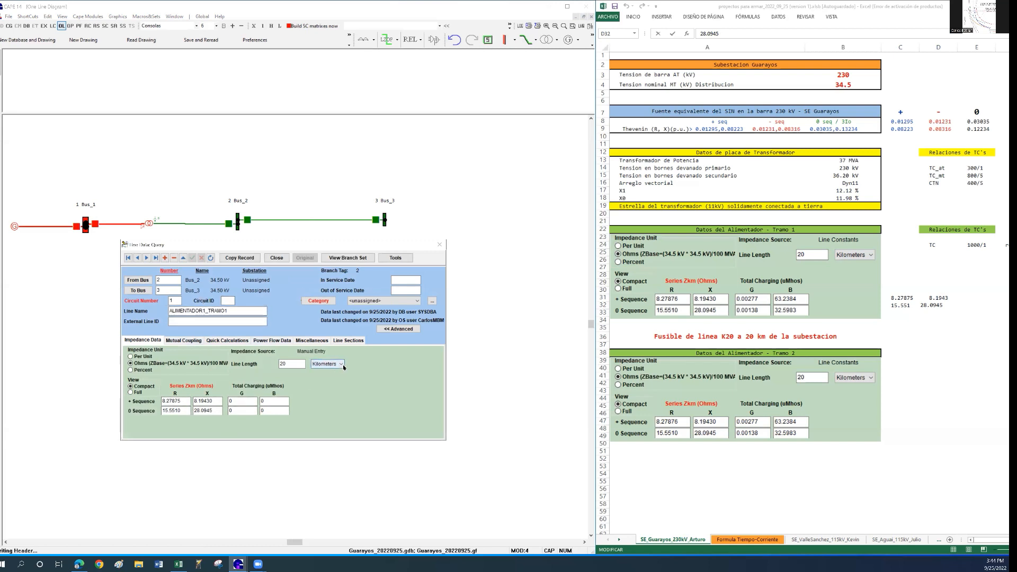
{"action": "left_click", "coordinate": [276, 258]}
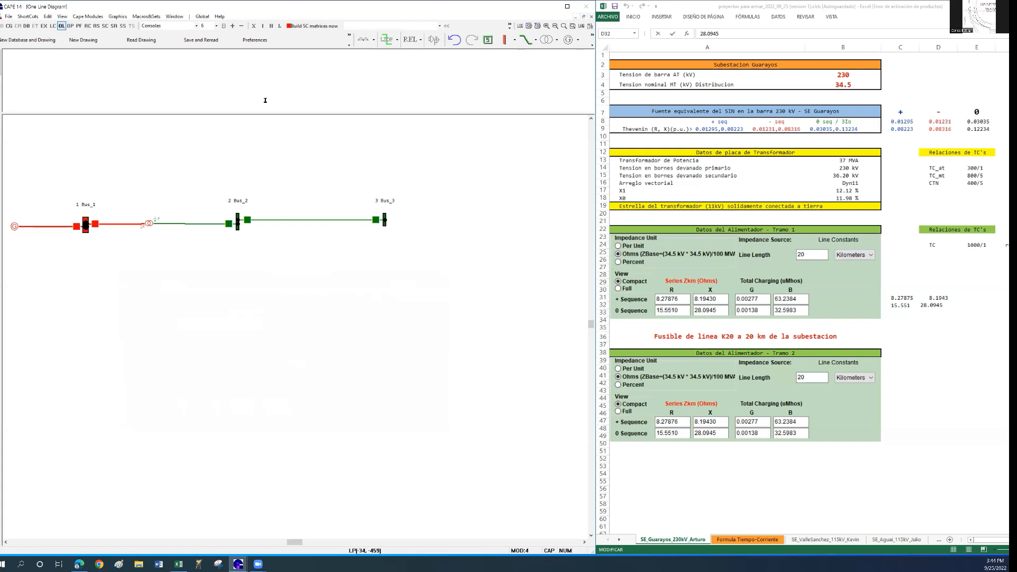
Run a single-line-to-ground fault at Bus_3 in the Short Circuit module and clear all faults
{"action": "left_click", "coordinate": [105, 25]}
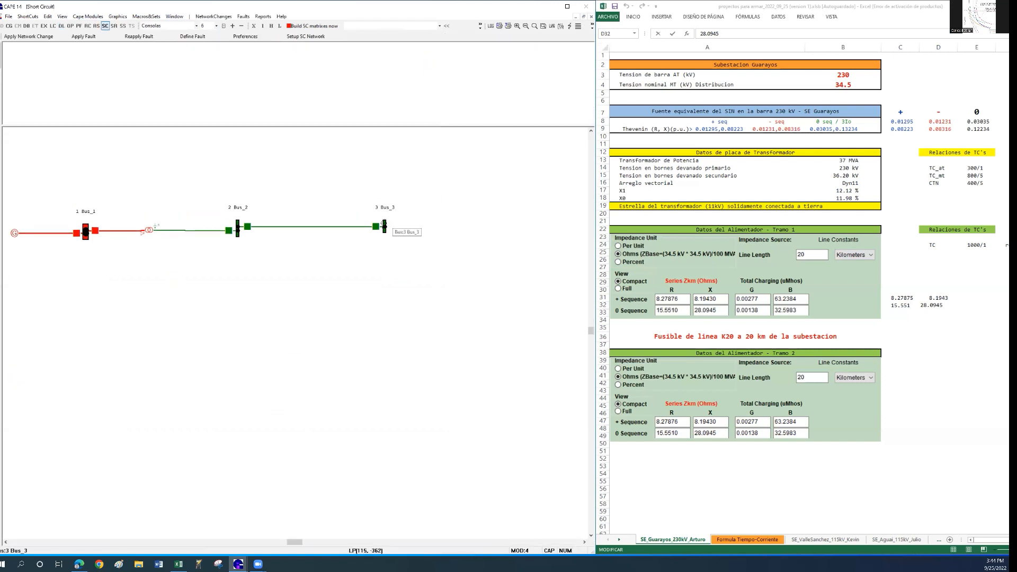
{"action": "right_click", "coordinate": [384, 231]}
{"action": "mouse_move", "coordinate": [416, 274]}
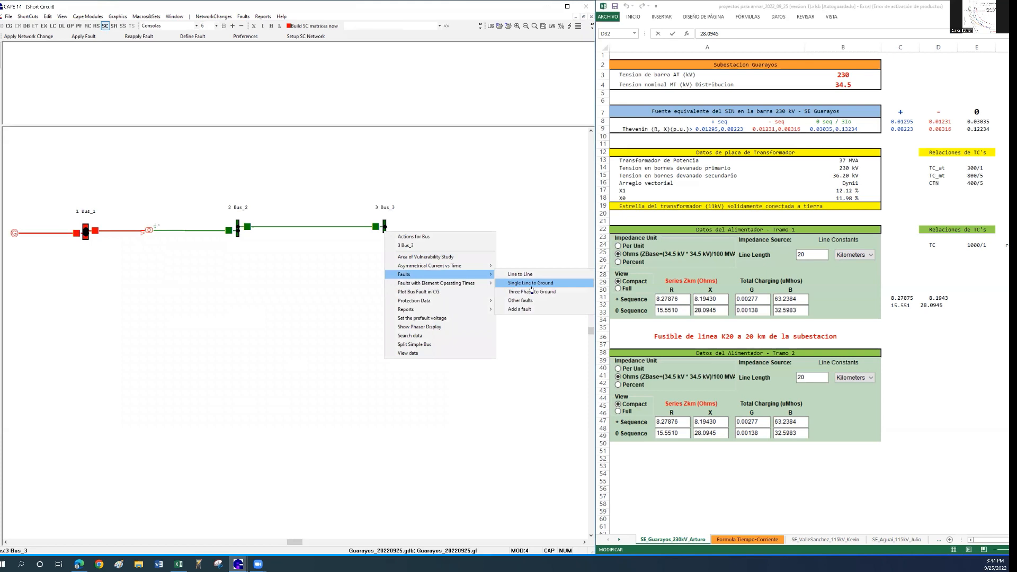
{"action": "left_click", "coordinate": [575, 286]}
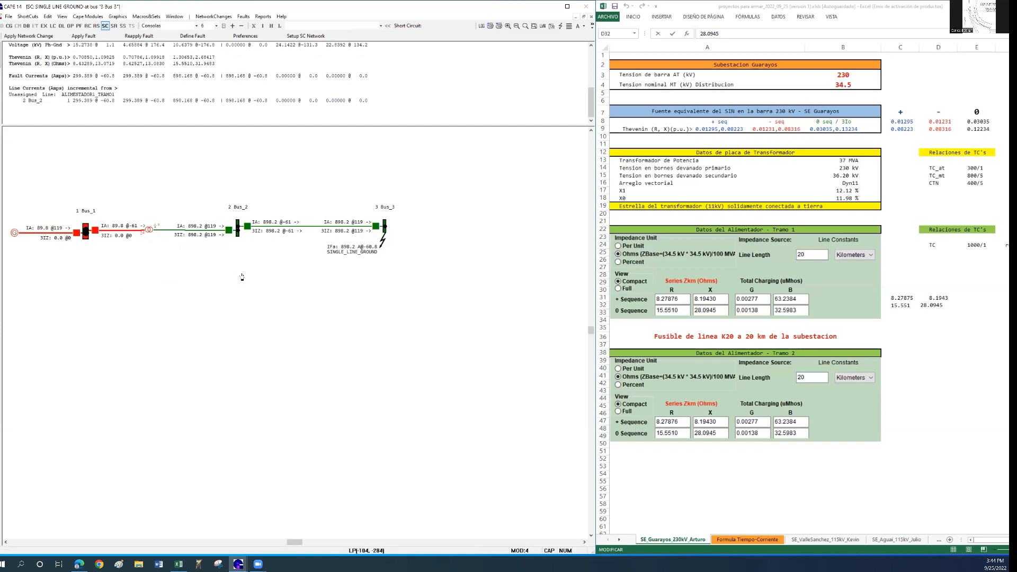
{"action": "right_click", "coordinate": [242, 276]}
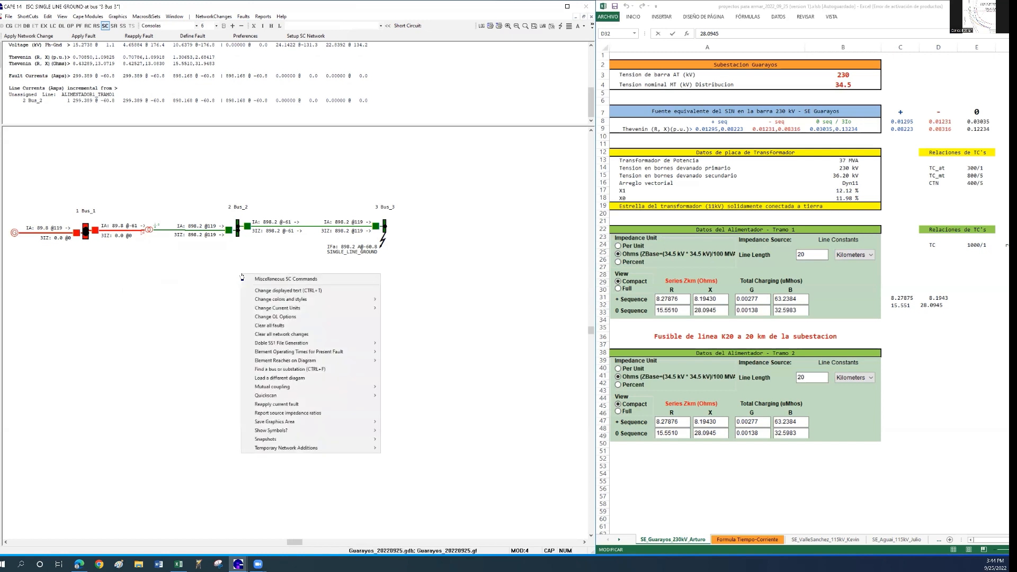
{"action": "left_click", "coordinate": [289, 328]}
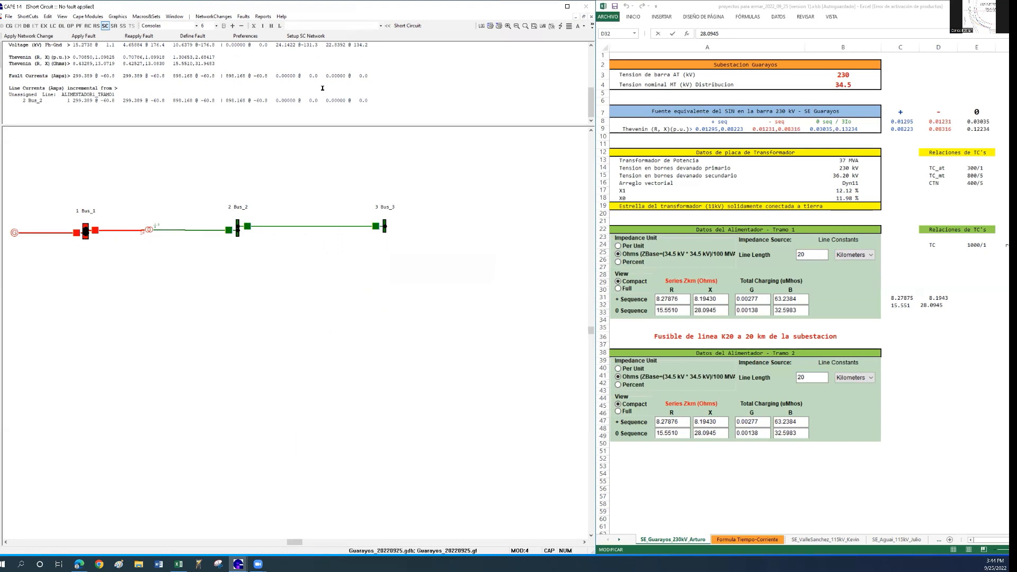
Add bus number 4 with a 34.5 kV base beyond Bus_3 on the one-line diagram and hide its "No protection" label
{"action": "left_click", "coordinate": [63, 26]}
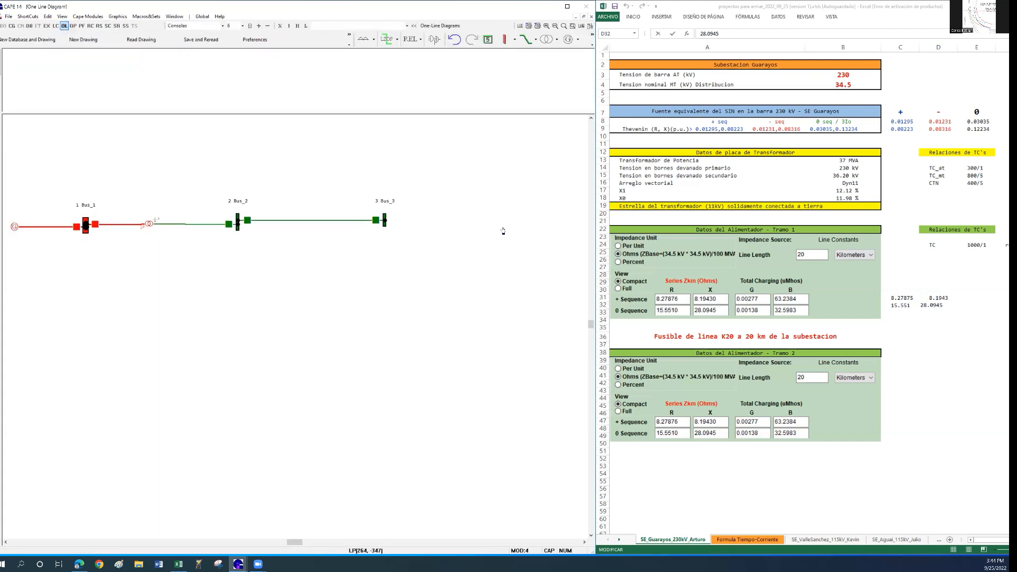
{"action": "left_click", "coordinate": [504, 39]}
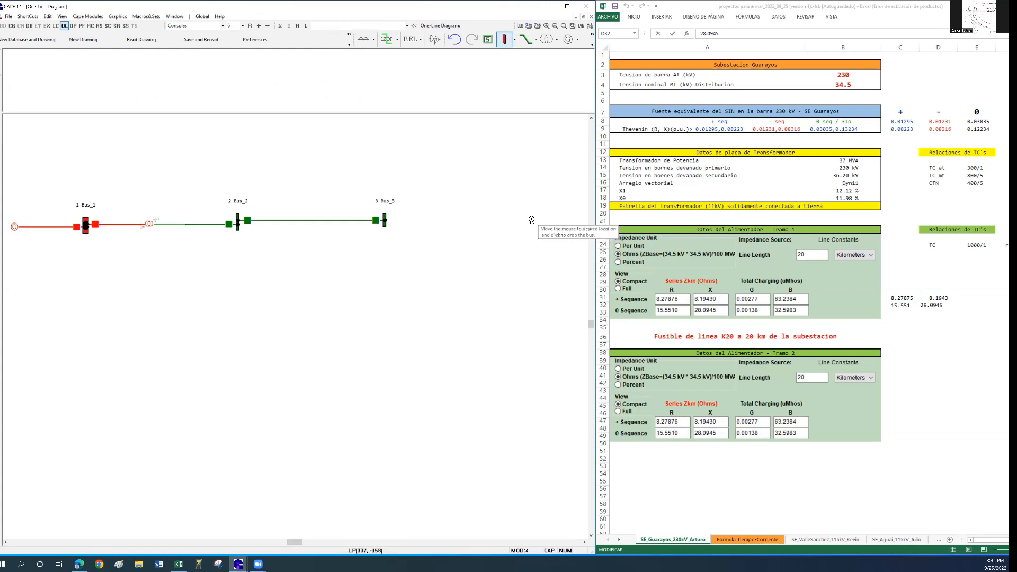
{"action": "left_click", "coordinate": [531, 220]}
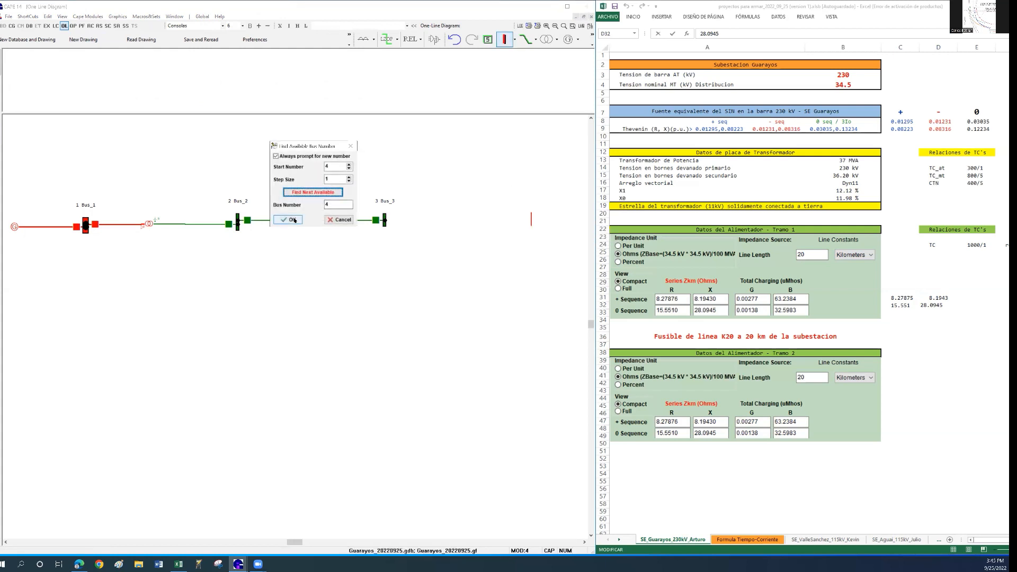
{"action": "left_click", "coordinate": [293, 220]}
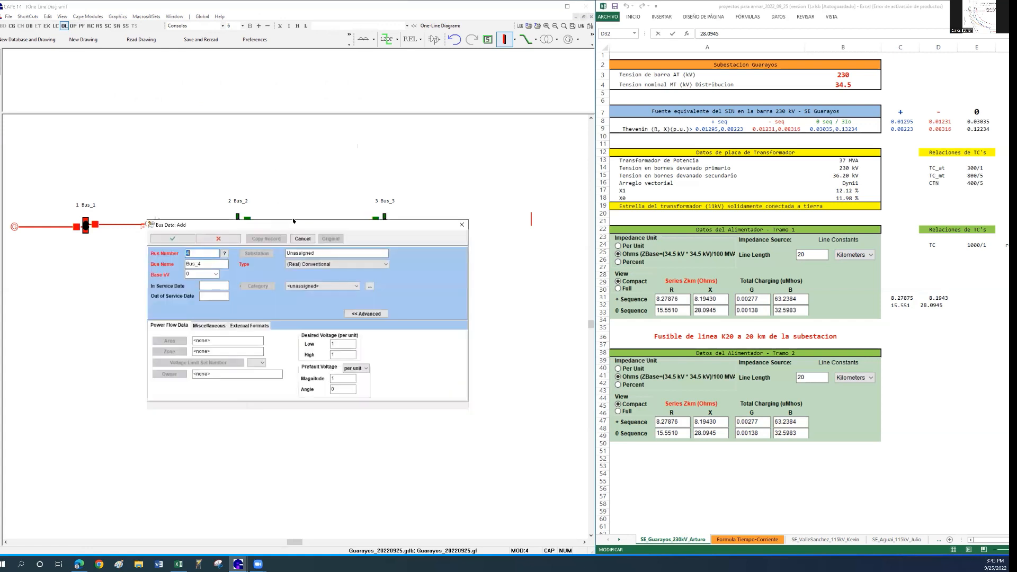
{"action": "left_click", "coordinate": [216, 274]}
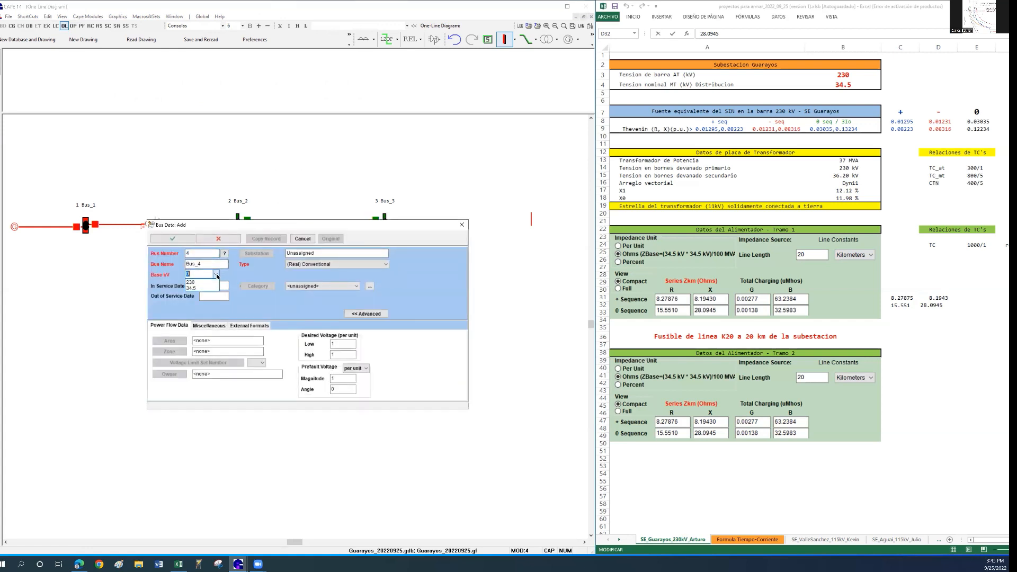
{"action": "left_click", "coordinate": [202, 286]}
{"action": "left_click", "coordinate": [172, 239]}
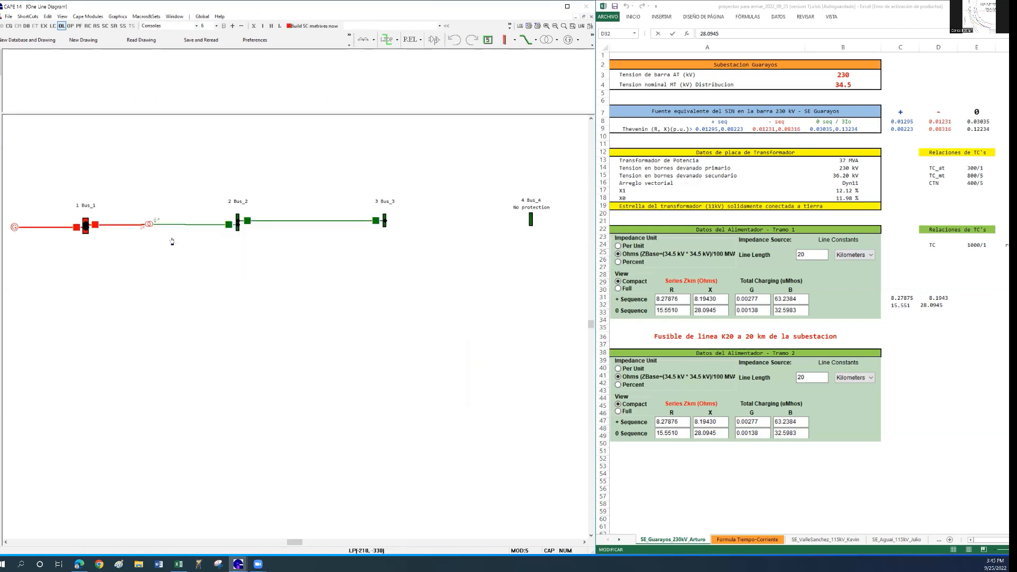
{"action": "right_click", "coordinate": [544, 210]}
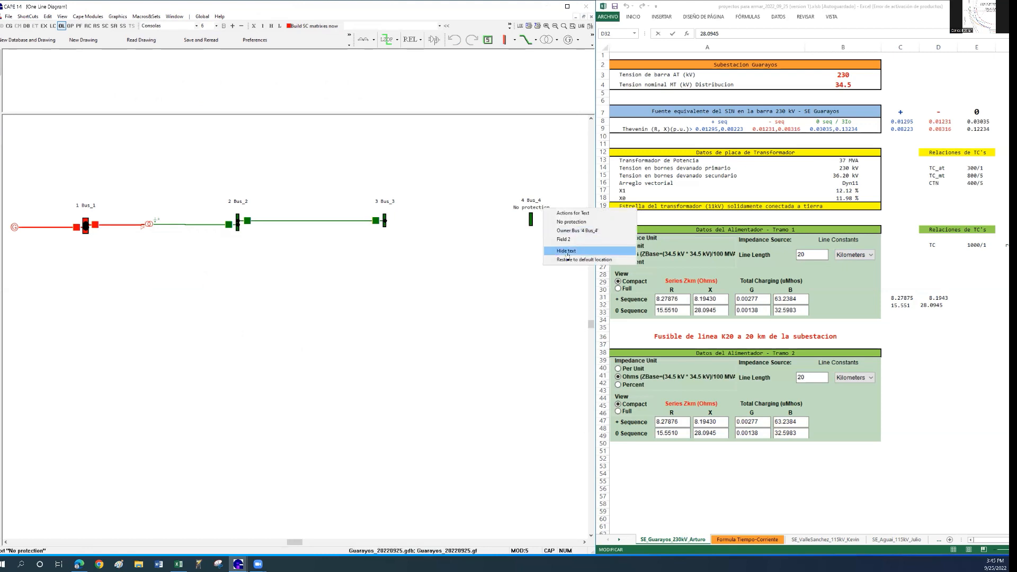
{"action": "left_click", "coordinate": [566, 251]}
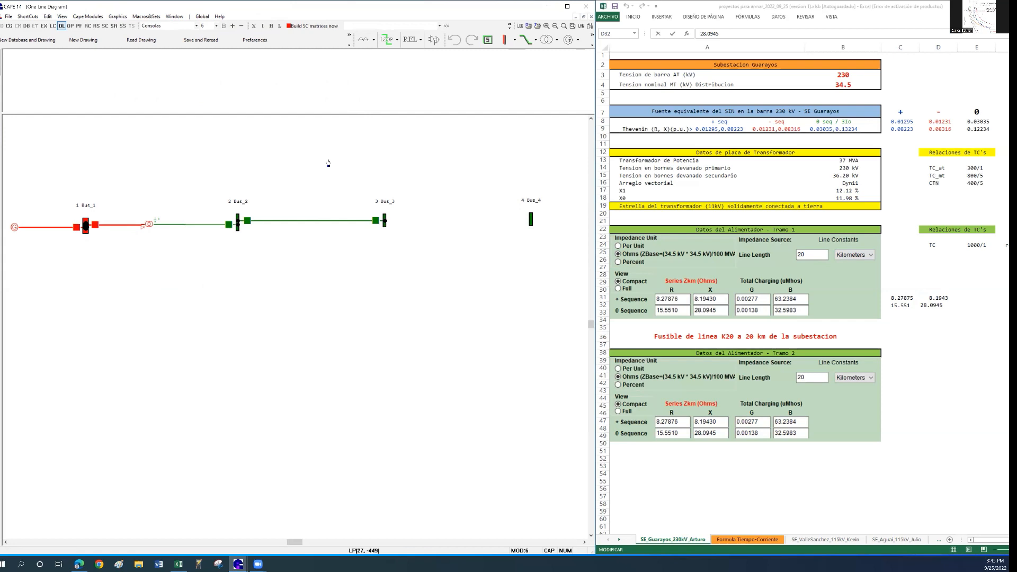
Duplicate the line between Bus_2 and Bus_3 to connect Bus_3 to Bus_4, naming the copy ALIMENTADOR1_TRAMO2
{"action": "right_click", "coordinate": [321, 222]}
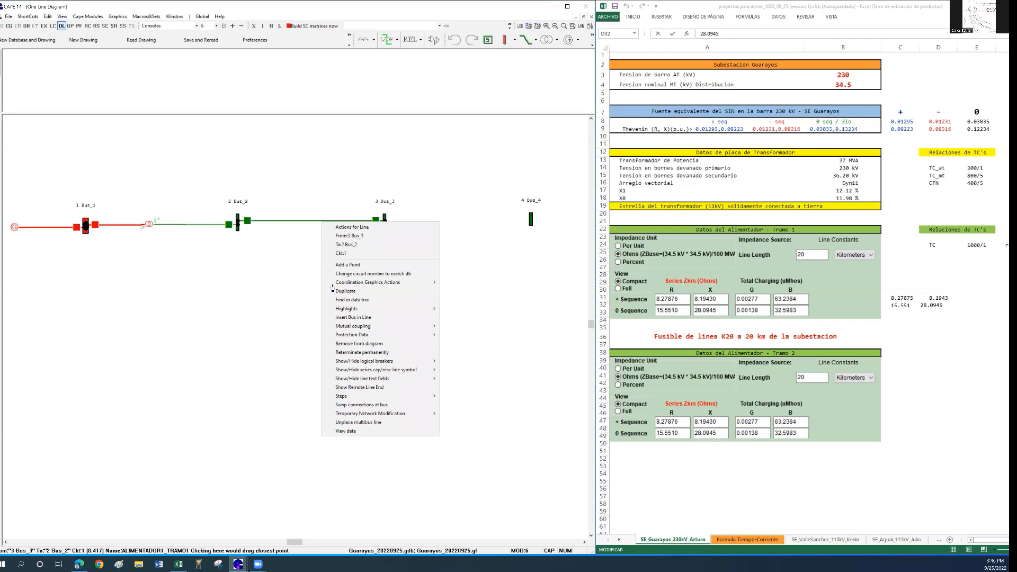
{"action": "left_click", "coordinate": [345, 291]}
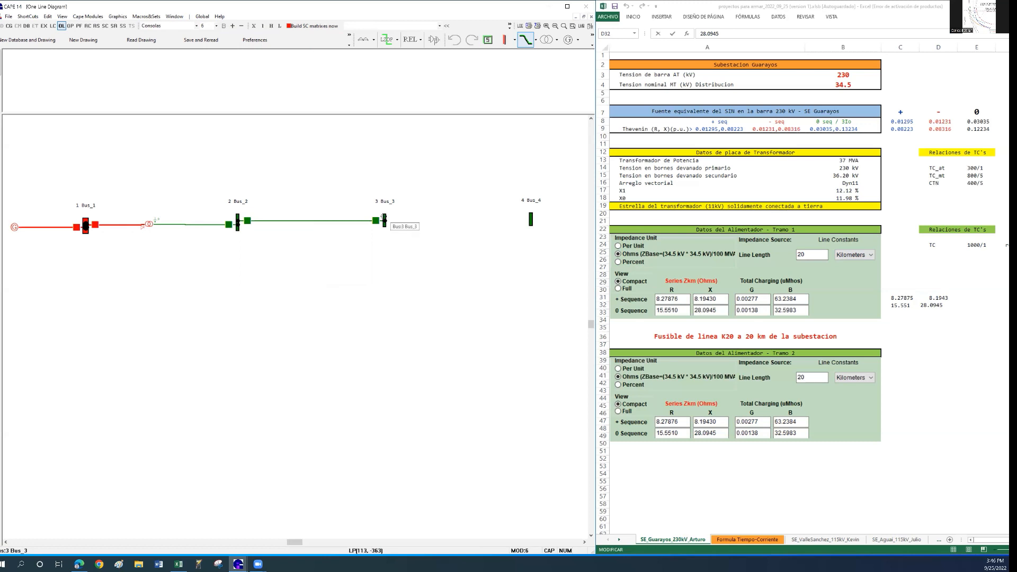
{"action": "left_click", "coordinate": [383, 218]}
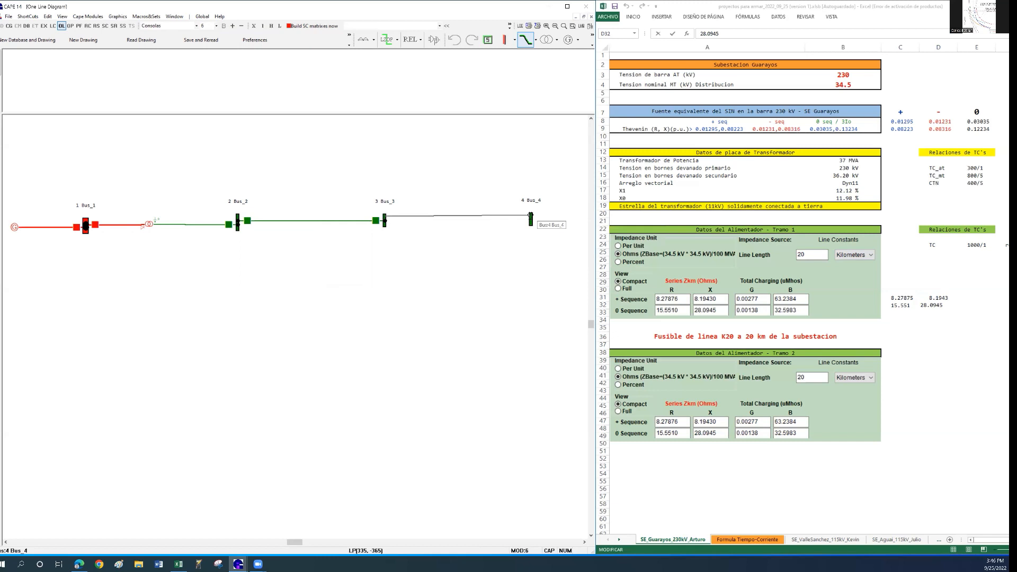
{"action": "left_click", "coordinate": [531, 215]}
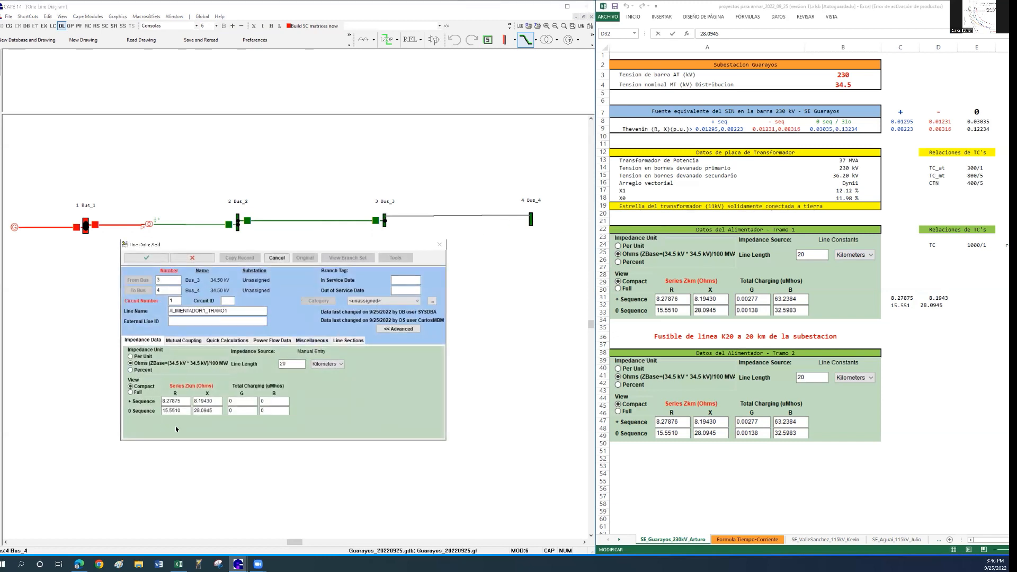
{"action": "left_click", "coordinate": [228, 311]}
{"action": "key", "text": "BackSpace"}
{"action": "left_click", "coordinate": [154, 258]}
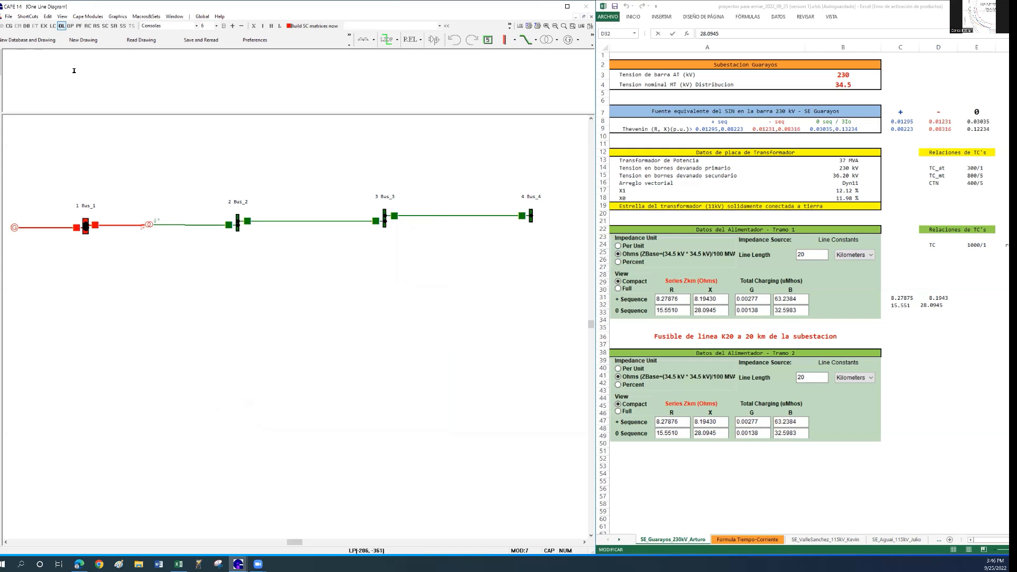
Run a single-line-to-ground fault at Bus_4 in the Short Circuit module and display its zero-sequence currents and voltages on the diagram
{"action": "left_click", "coordinate": [104, 26]}
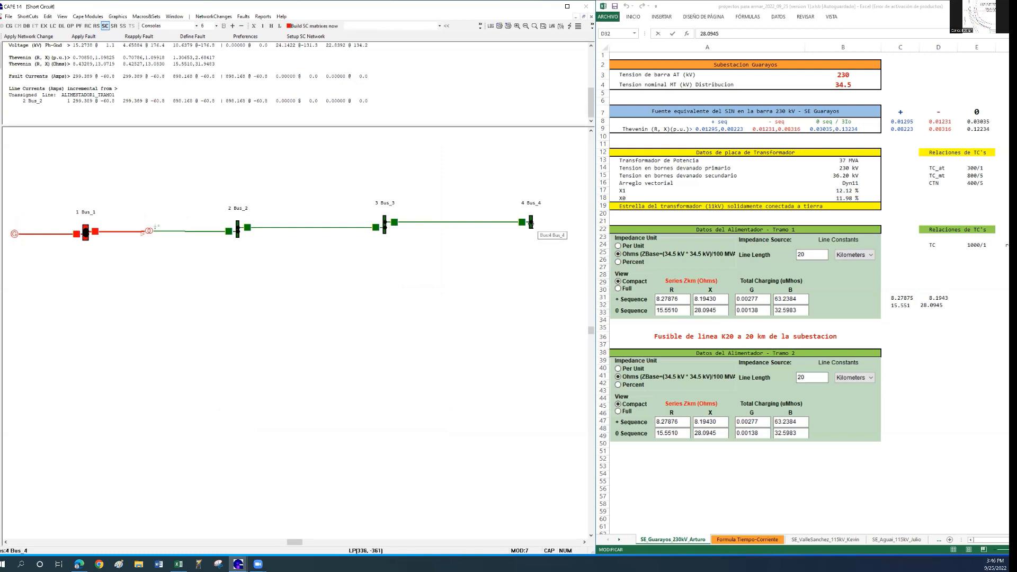
{"action": "right_click", "coordinate": [531, 225]}
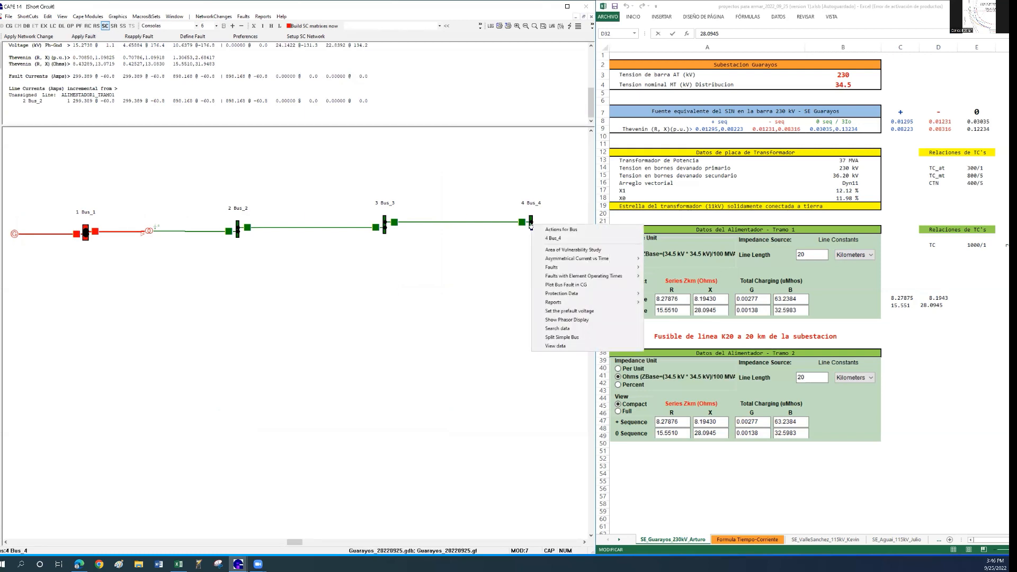
{"action": "mouse_move", "coordinate": [560, 268]}
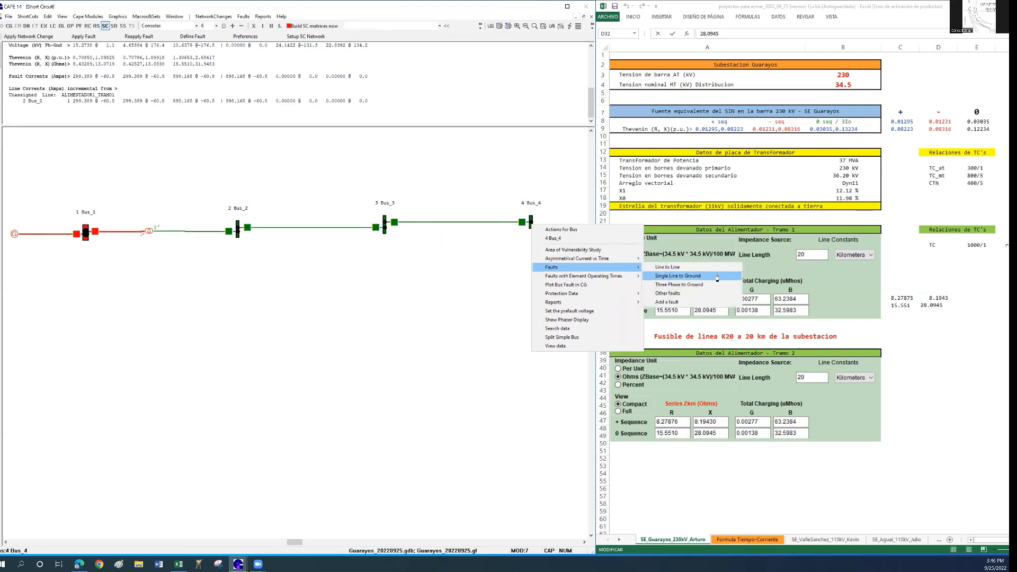
{"action": "left_click", "coordinate": [720, 276]}
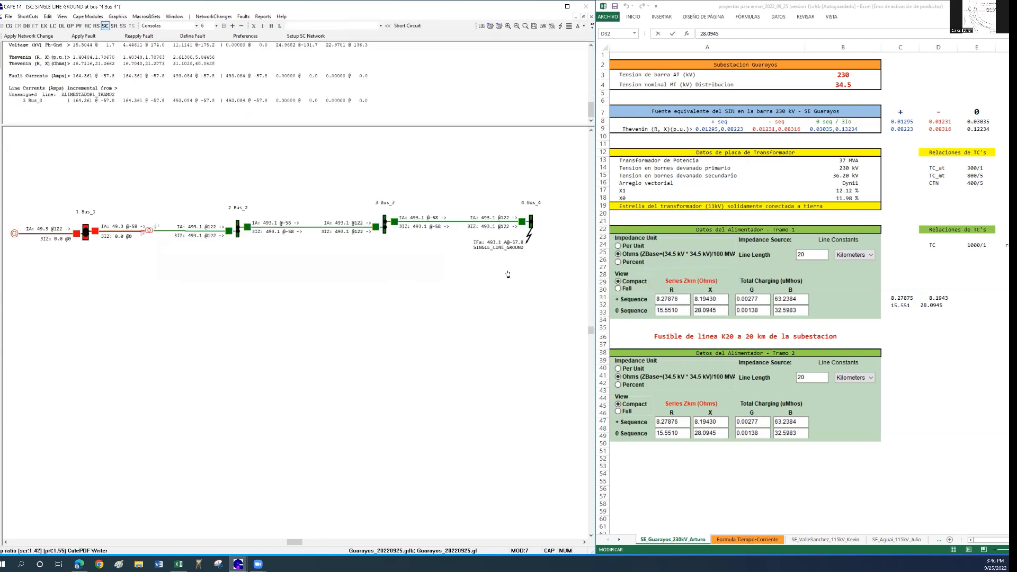
{"action": "left_click", "coordinate": [583, 25]}
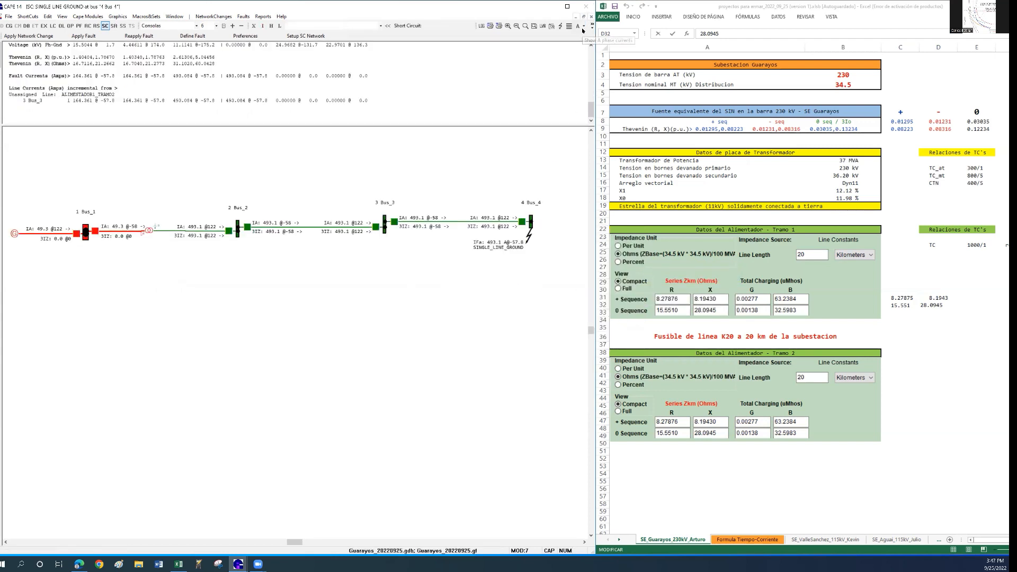
{"action": "left_click", "coordinate": [623, 40]}
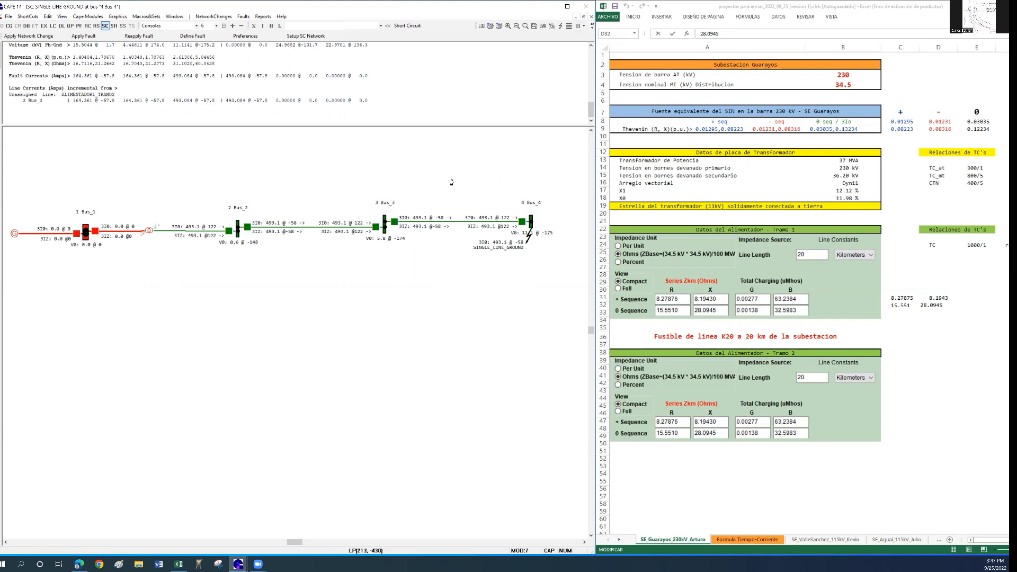
Clear all faults, then save and reread the drawing in the One Line Diagram module
{"action": "right_click", "coordinate": [450, 182]}
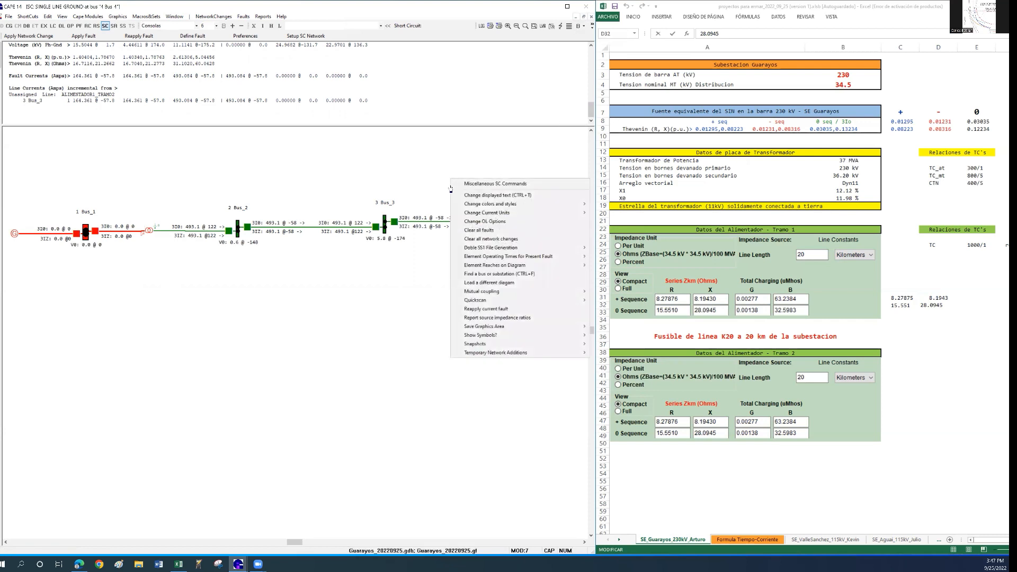
{"action": "left_click", "coordinate": [493, 230]}
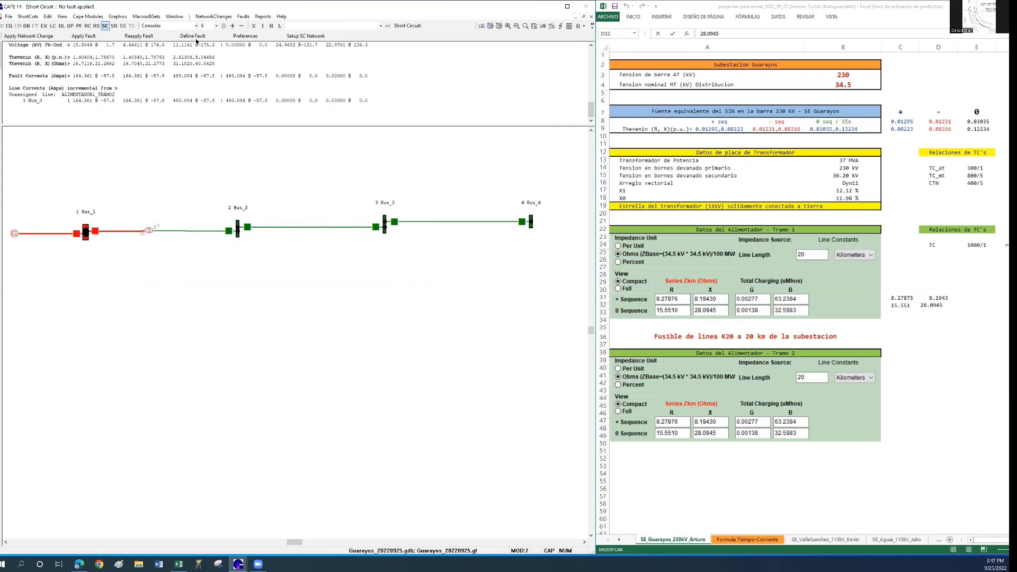
{"action": "left_click", "coordinate": [62, 26]}
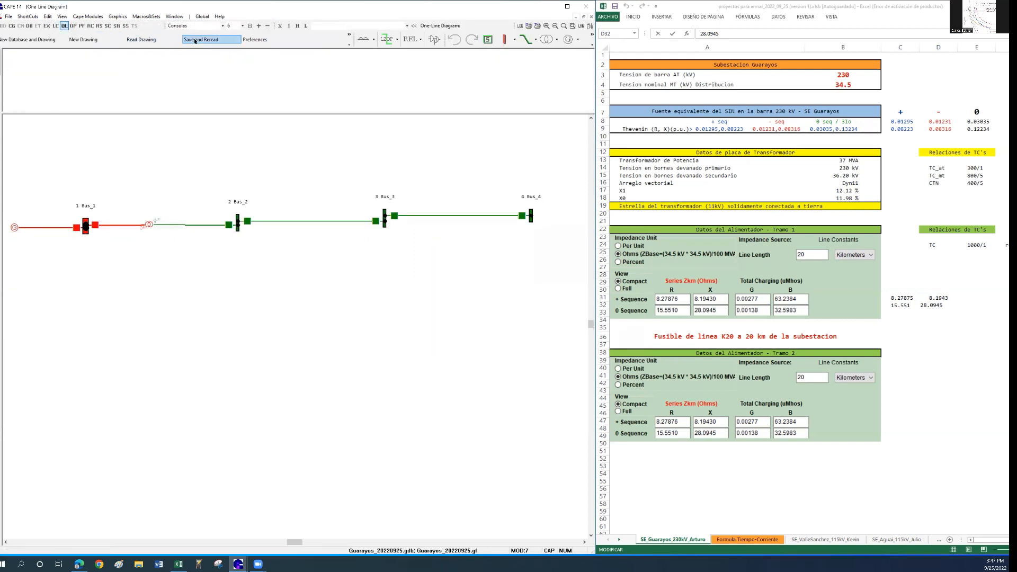
{"action": "left_click", "coordinate": [195, 41]}
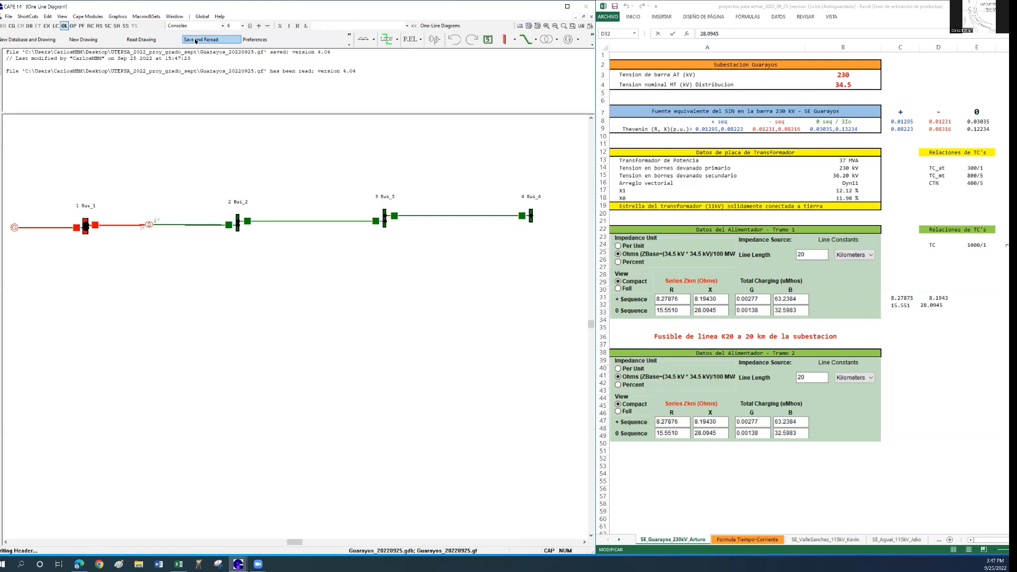